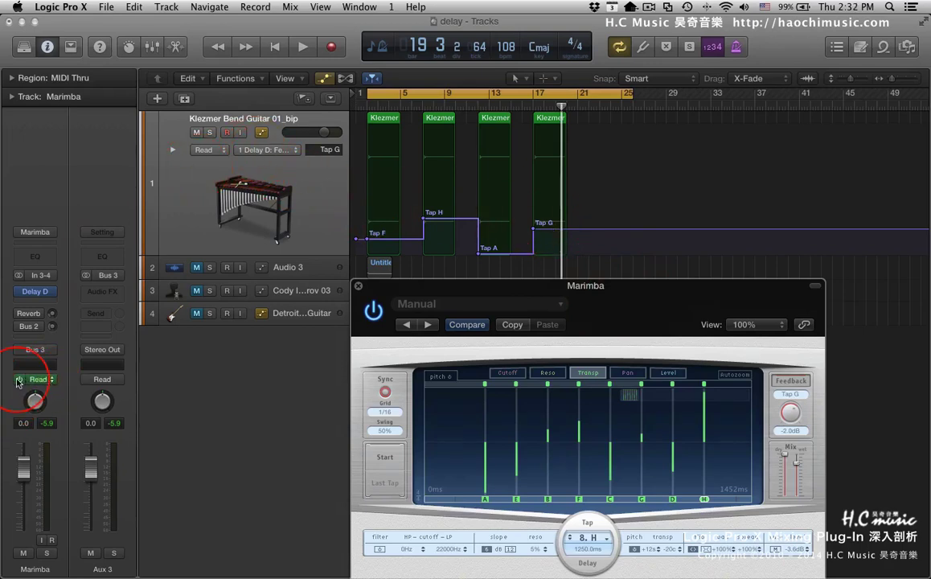
Step: Disable automation on the Marimba track and hide the automation lanes
click(18, 382)
click(258, 216)
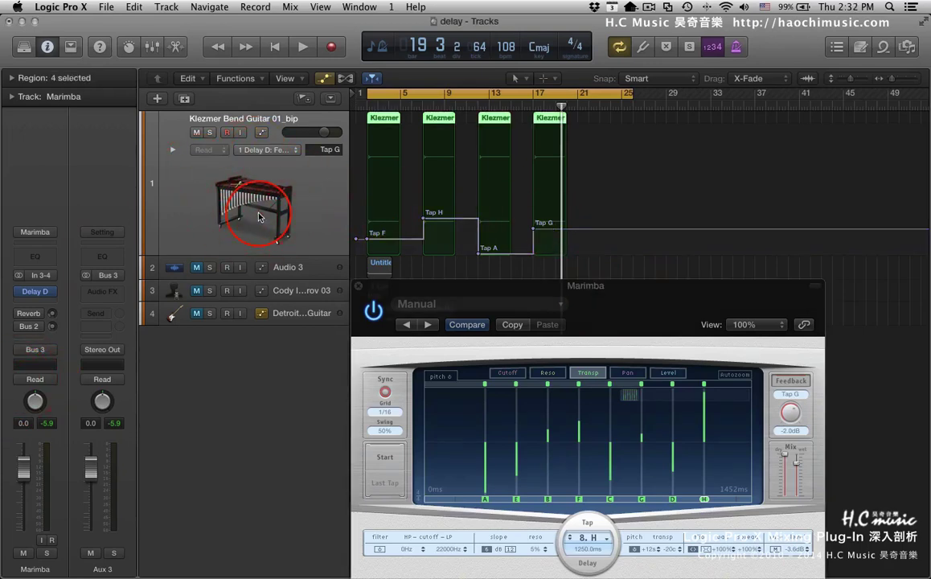
key(a)
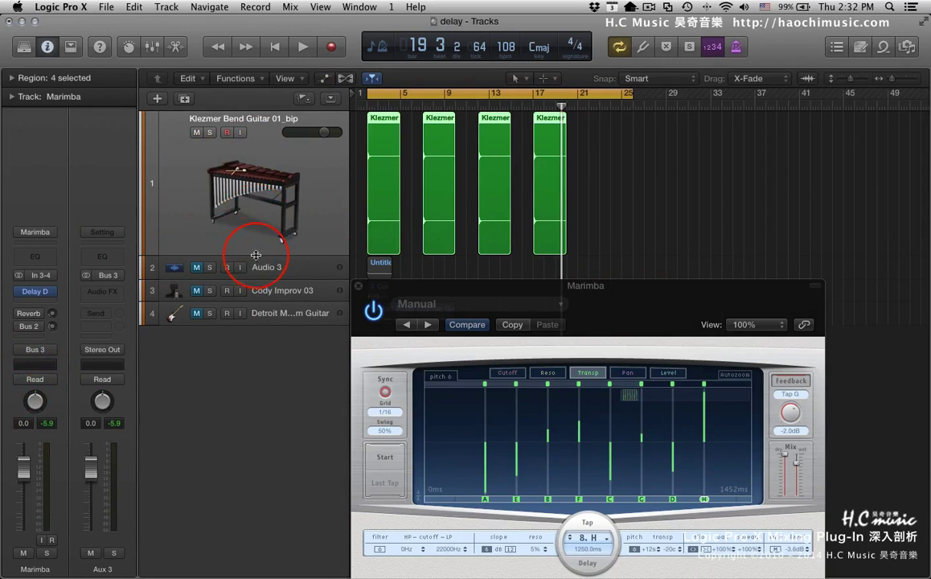
Step: Reduce the first track's height and shorten the cycle range so it ends where the second region starts
drag(255, 255, 234, 171)
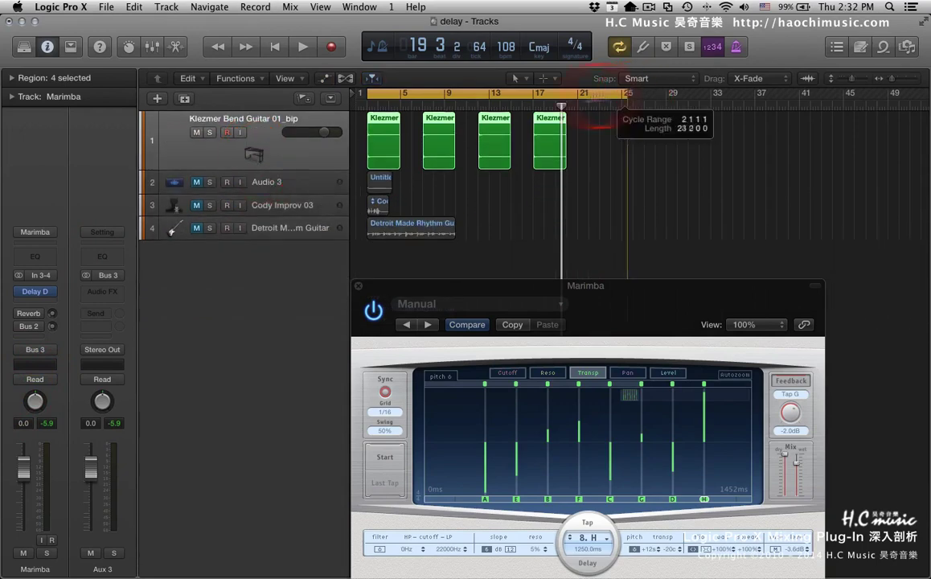
drag(626, 94, 422, 95)
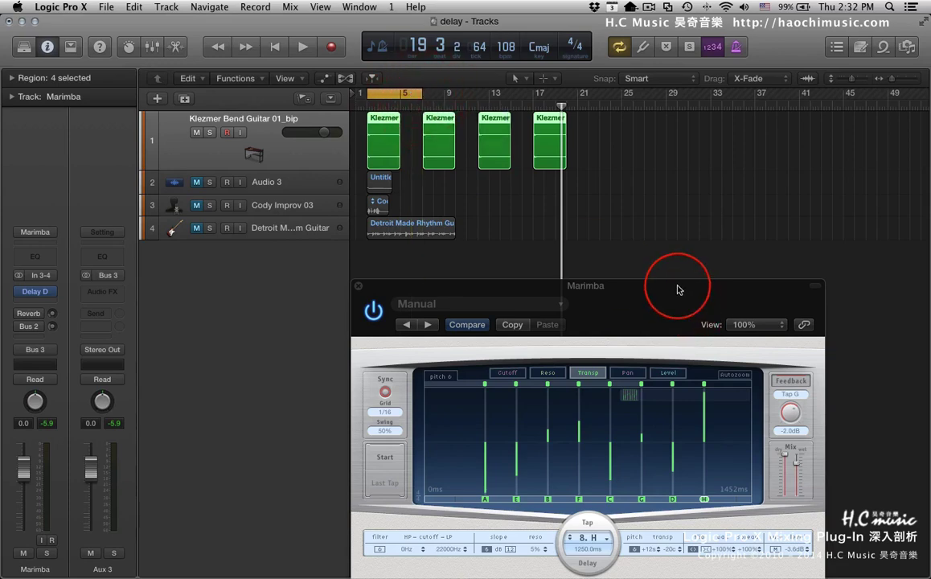
drag(678, 289, 633, 97)
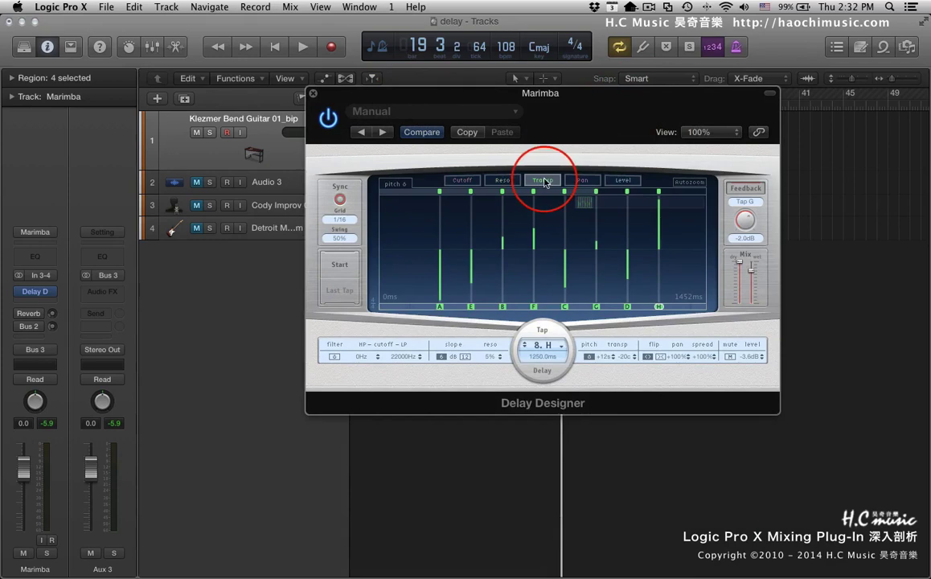
Step: Show the taps' filter cutoffs in Delay Designer and set tap A's high-pass to 1340 Hz with its low-pass at 22000 Hz
click(461, 180)
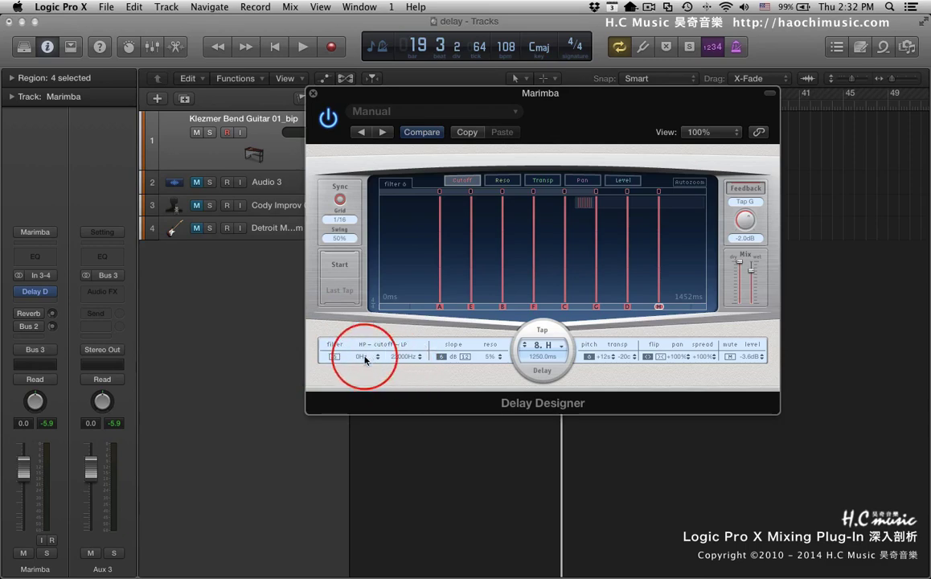
click(441, 300)
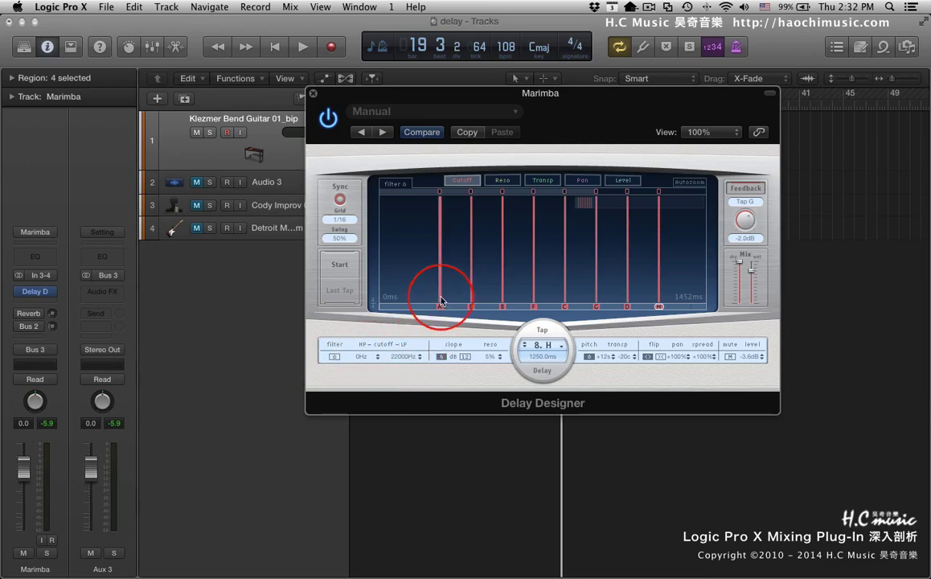
drag(440, 301, 441, 270)
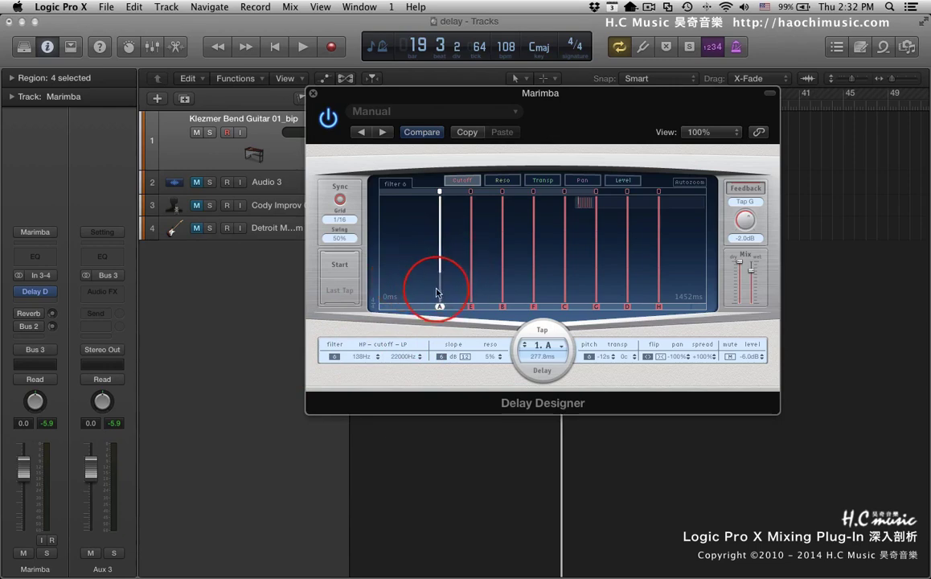
drag(439, 193, 440, 226)
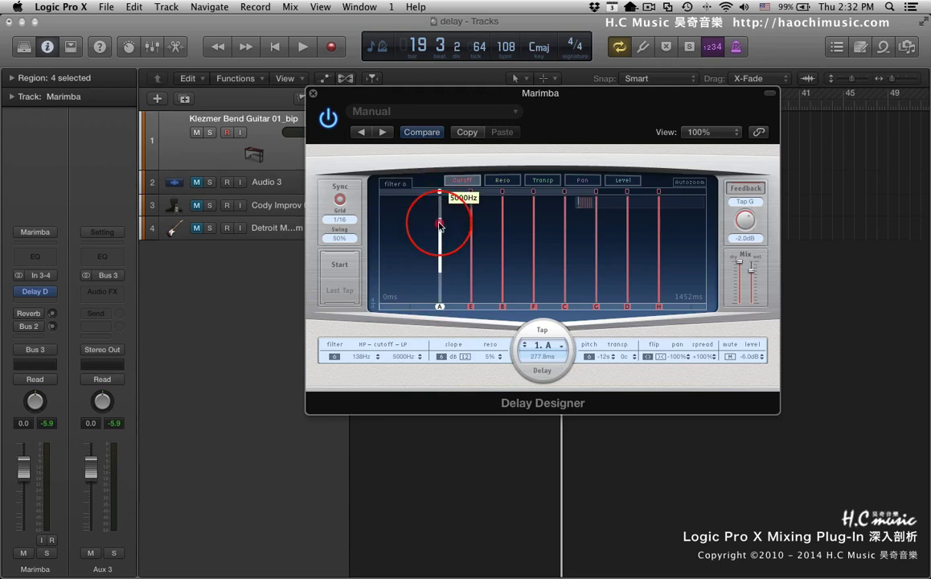
drag(441, 221, 443, 187)
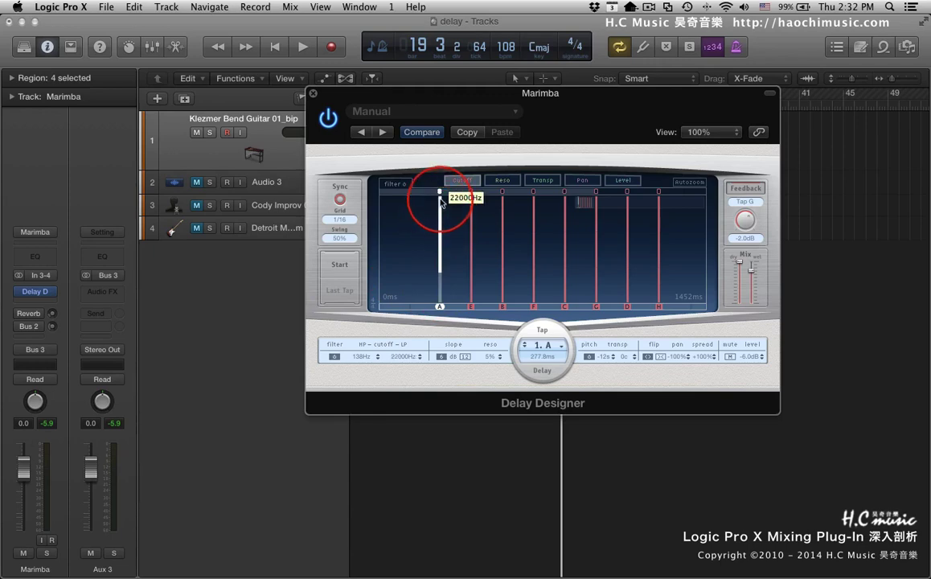
drag(440, 297, 441, 234)
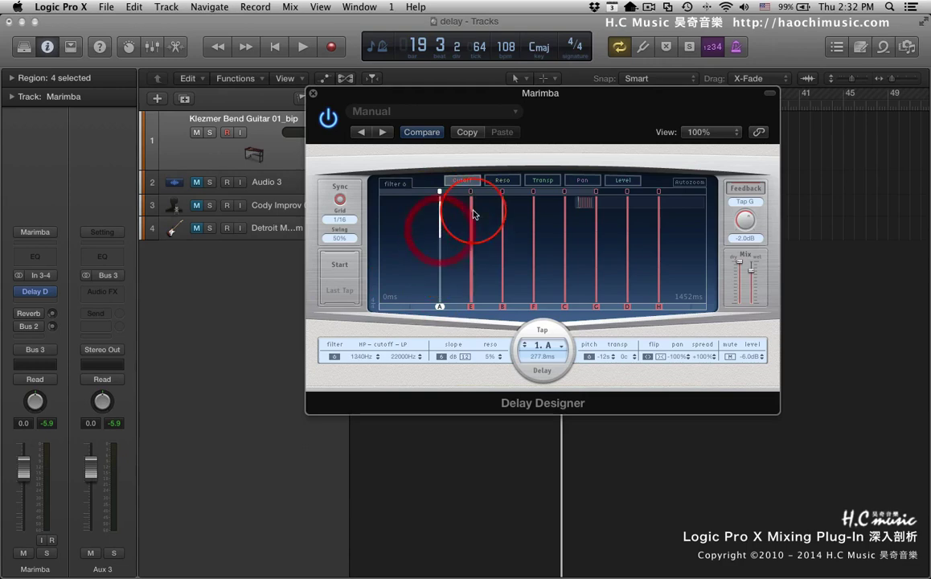
Step: Set low-pass cutoffs on taps E, F, G (325 Hz) and H (340 Hz), high-pass cutoffs on B, C and D, and play the loop
drag(471, 194, 471, 278)
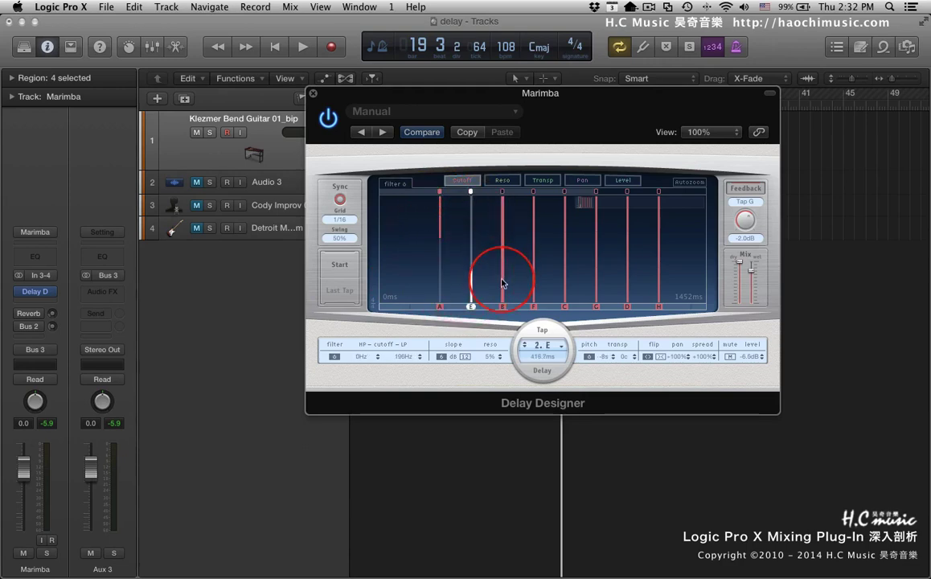
click(502, 242)
drag(533, 194, 595, 302)
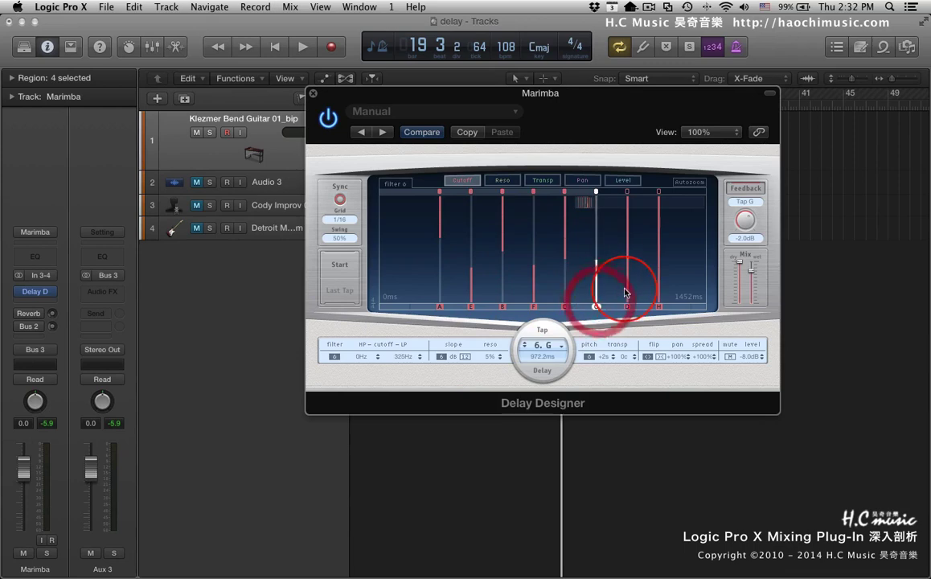
drag(627, 265, 660, 295)
key(space)
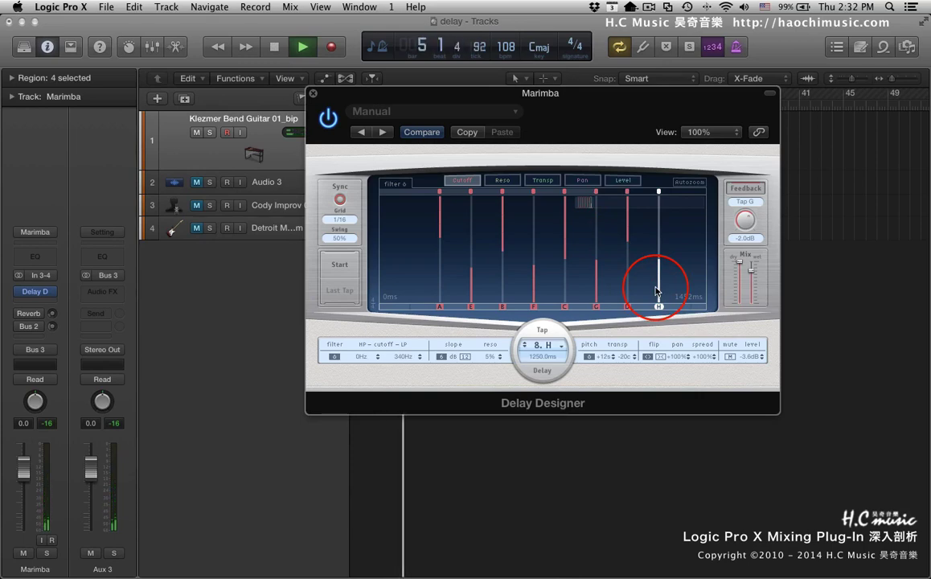
key(space)
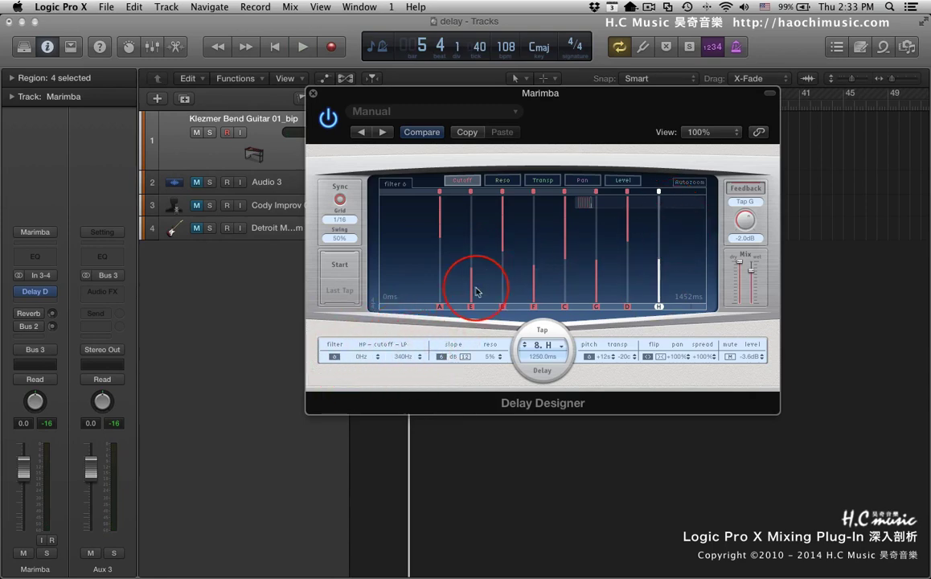
Step: Shift the filter bands of taps E, A (430–6500 Hz), B (148–5500 Hz), F, C and G (86–1400 Hz) and play the loop
drag(471, 289, 441, 211)
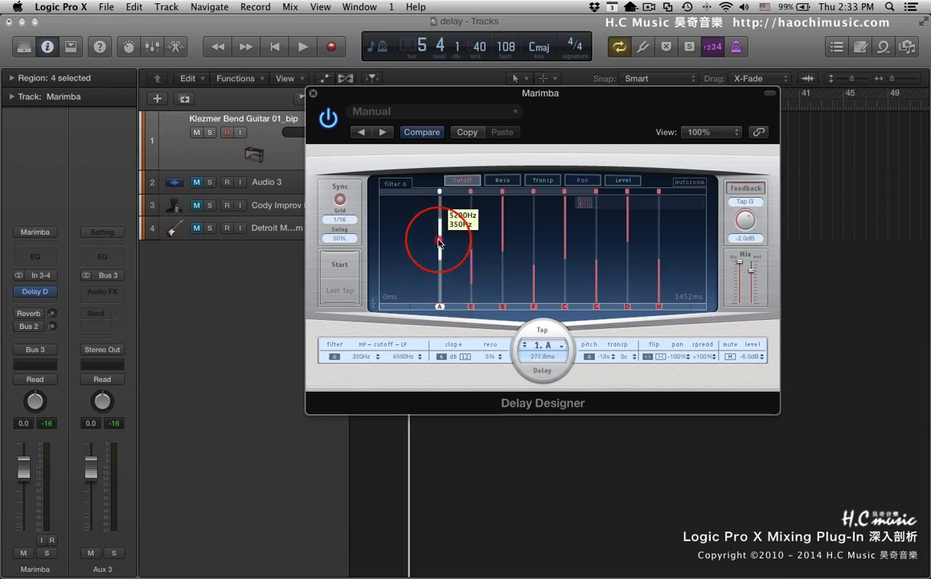
mouse_move(500, 234)
mouse_down()
mouse_move(503, 263)
mouse_move(504, 245)
mouse_up()
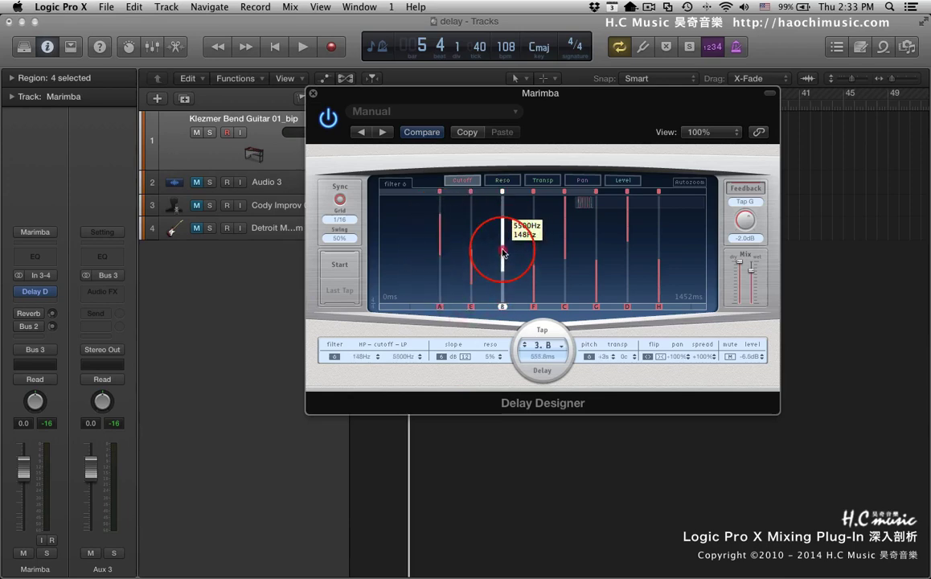
drag(533, 286, 566, 303)
drag(596, 291, 611, 269)
key(space)
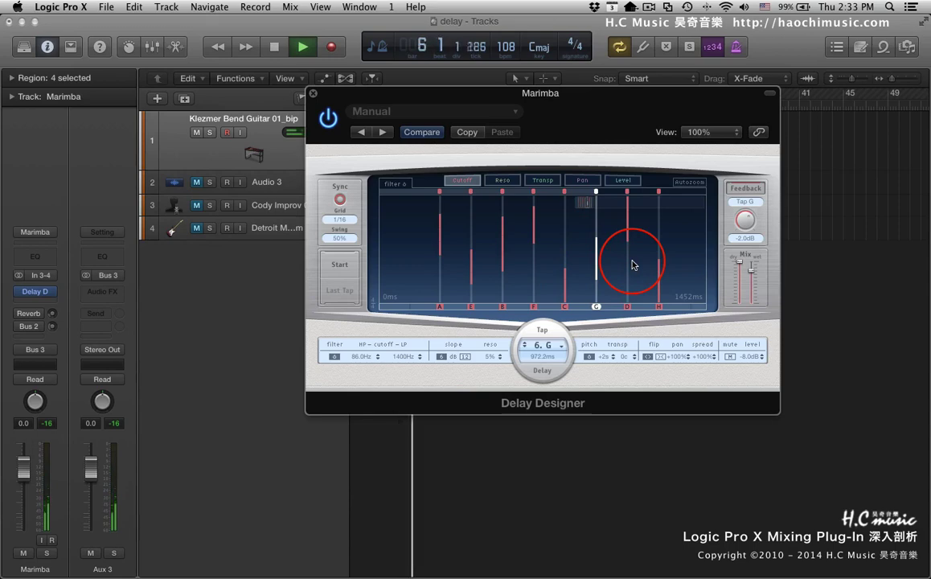
key(space)
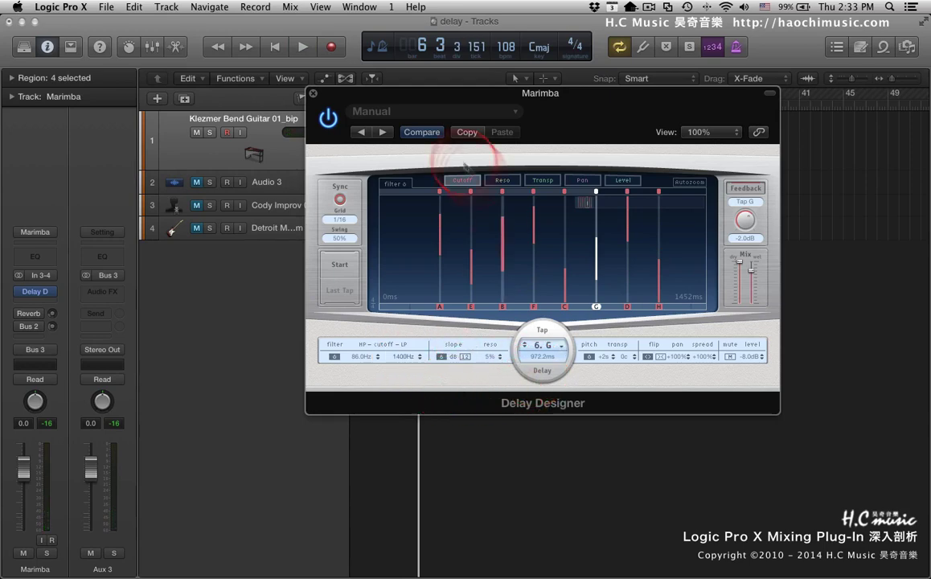
Step: Select tap A and switch the tap display from cutoff to resonance
click(440, 193)
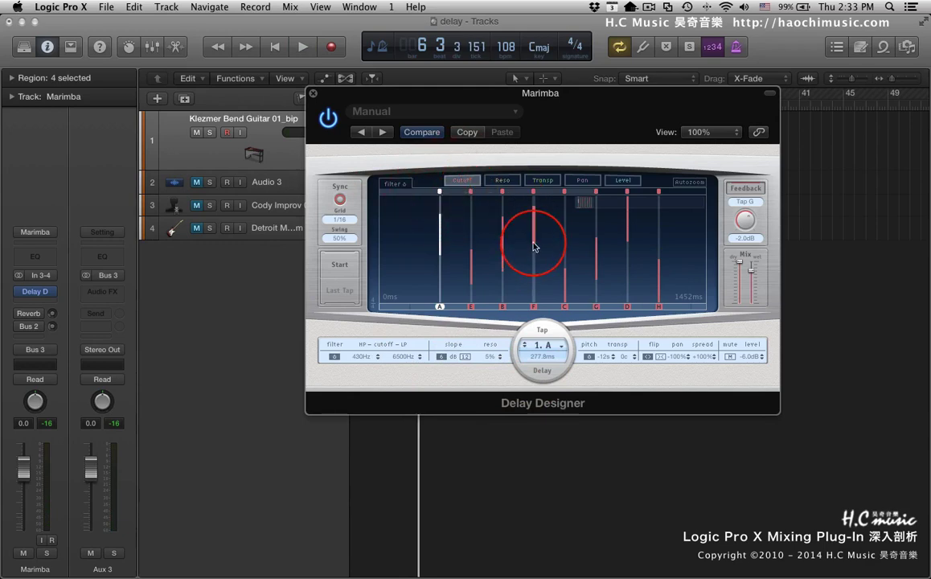
click(507, 182)
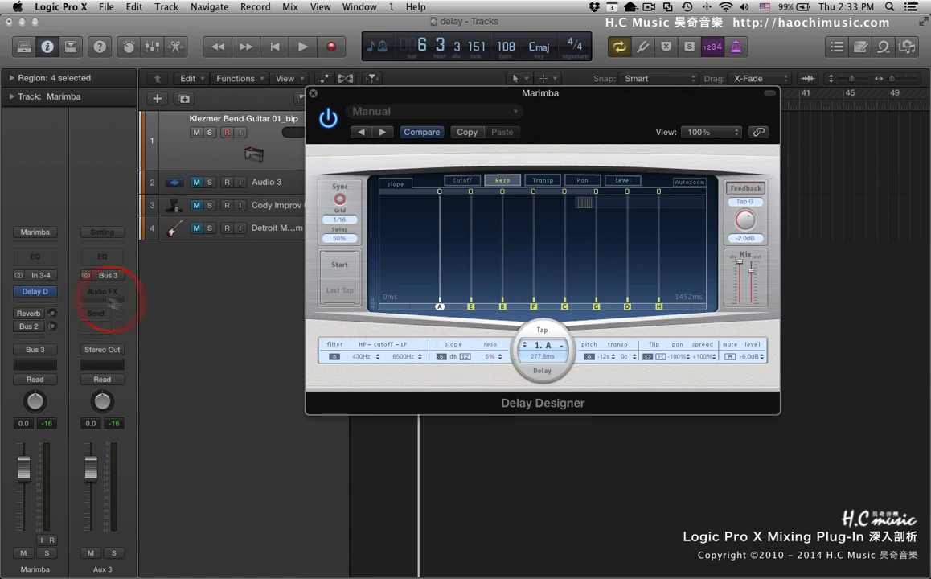
Step: Insert a Channel EQ on the Marimba track and disable every band except the 20000 Hz high cut
double_click(45, 257)
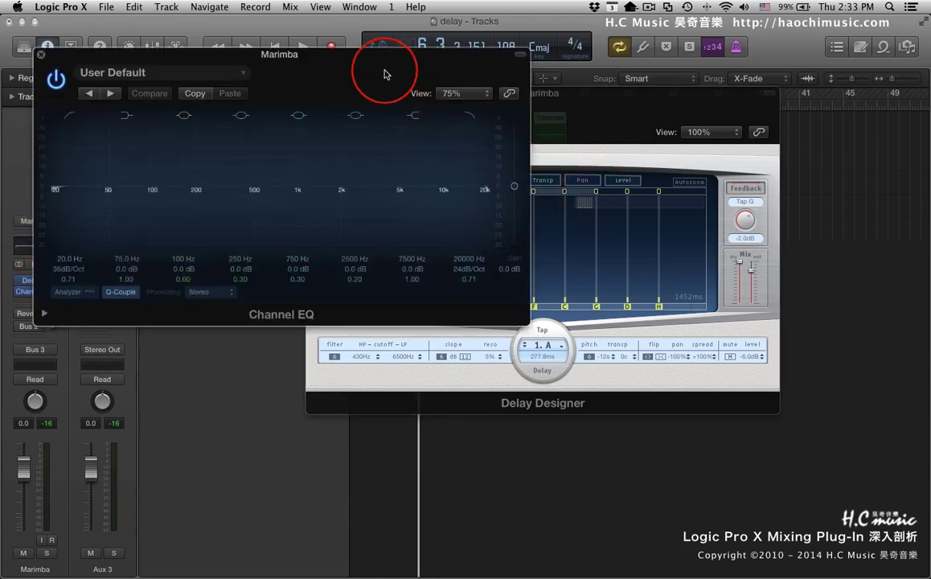
drag(380, 56, 451, 142)
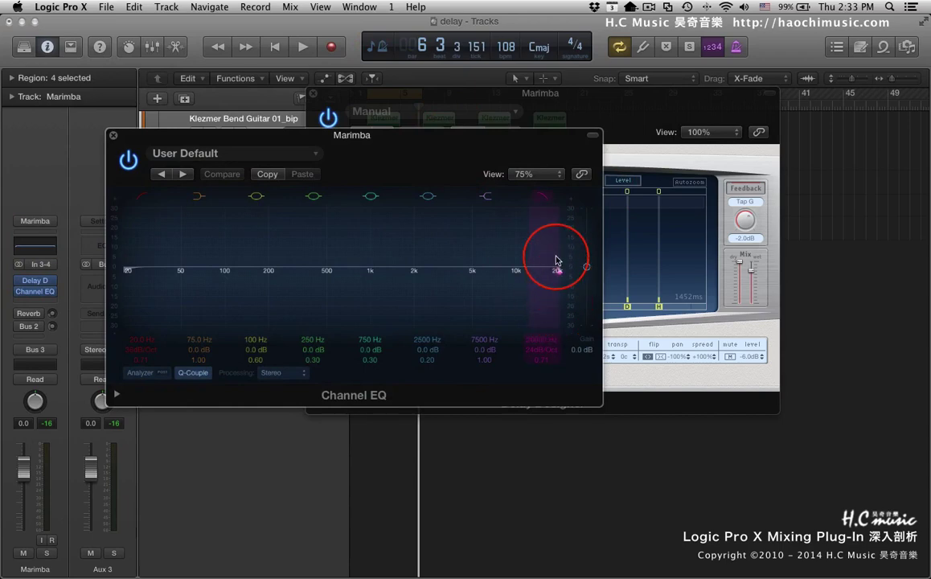
click(487, 197)
click(427, 196)
click(371, 196)
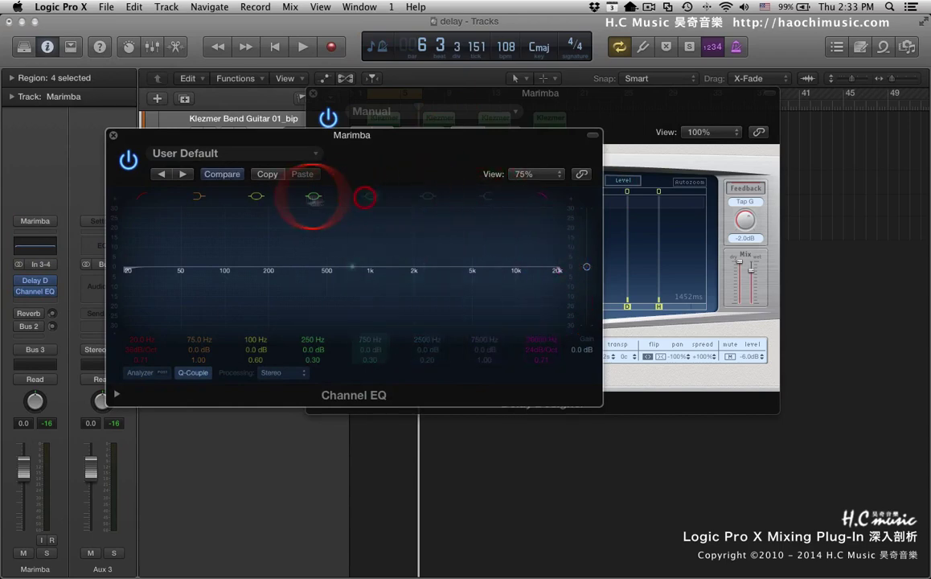
click(314, 197)
click(252, 196)
click(199, 197)
click(141, 196)
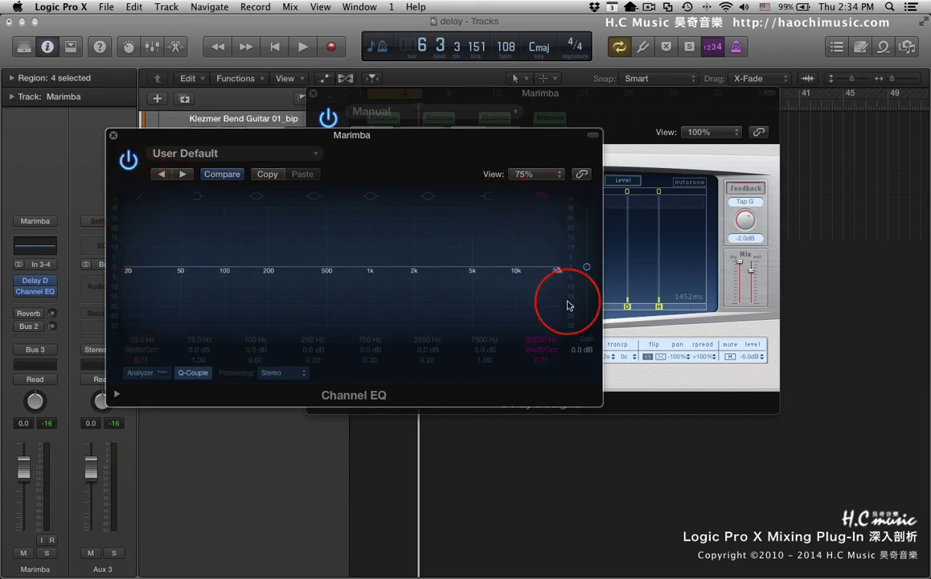
Step: Set the high-cut band to a 6 dB/Oct slope at 11000 Hz and adjust its Q
drag(555, 272, 480, 271)
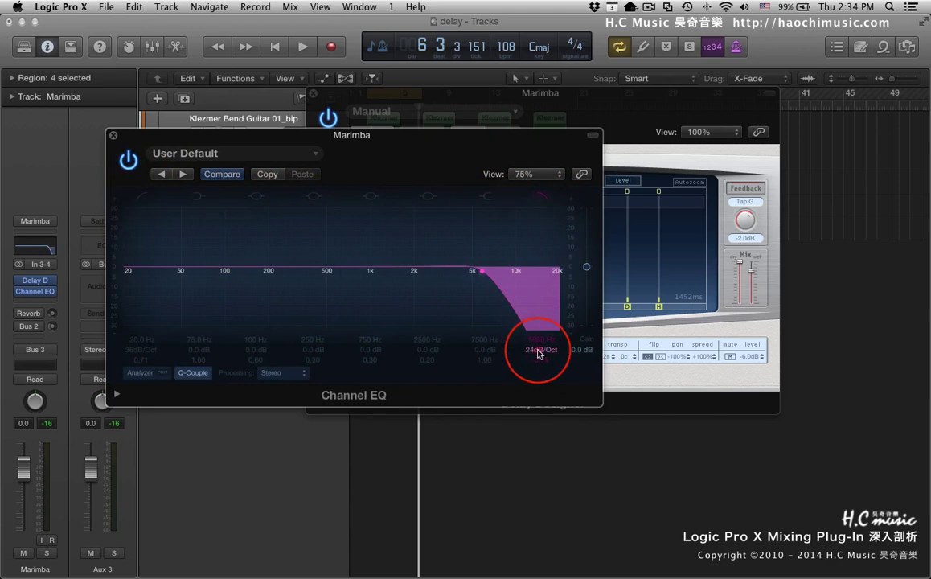
drag(537, 354, 551, 343)
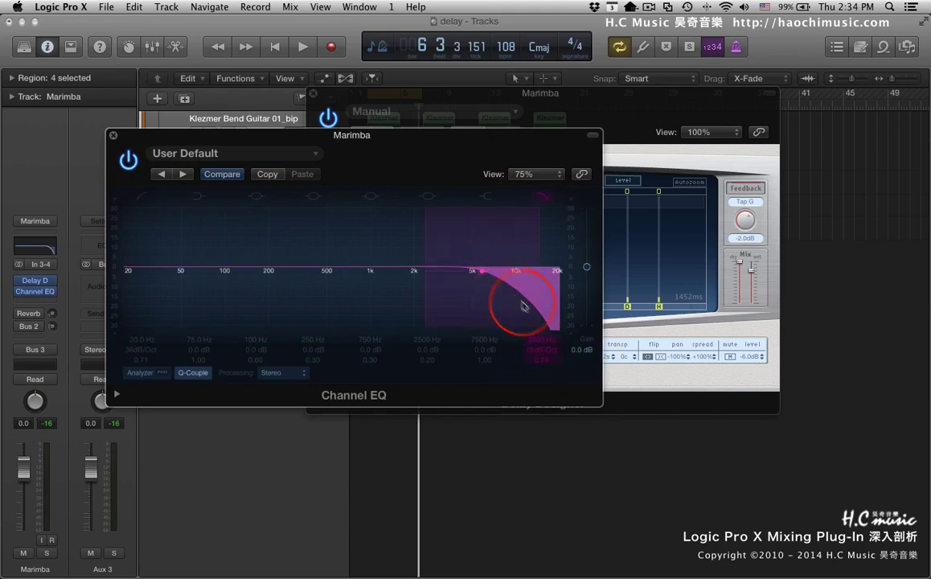
drag(522, 305, 549, 315)
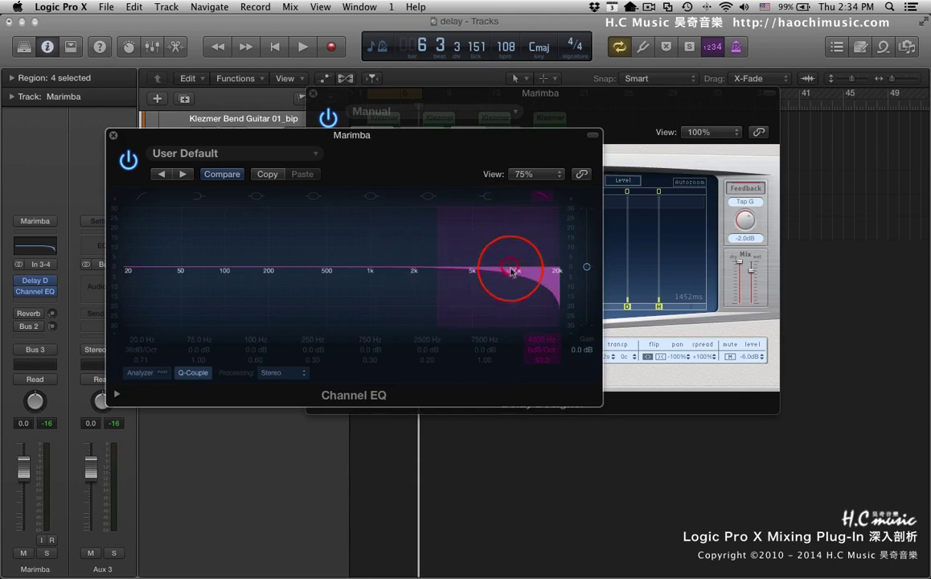
mouse_move(497, 290)
mouse_down()
mouse_move(439, 292)
mouse_move(523, 293)
mouse_up()
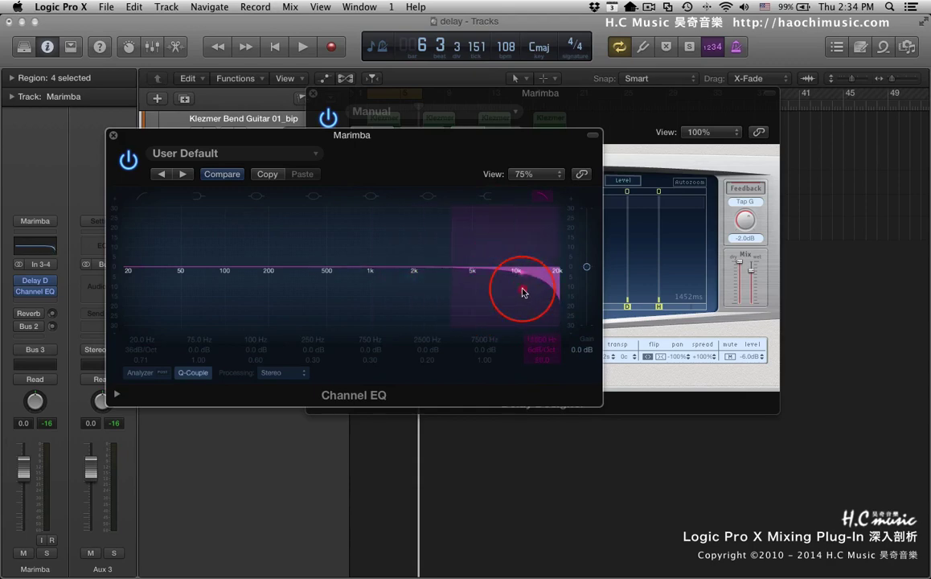
Step: Enable the high-shelf band with a +23.0 dB boost at 5500 Hz, and lower the high cut to 3700 Hz
click(487, 197)
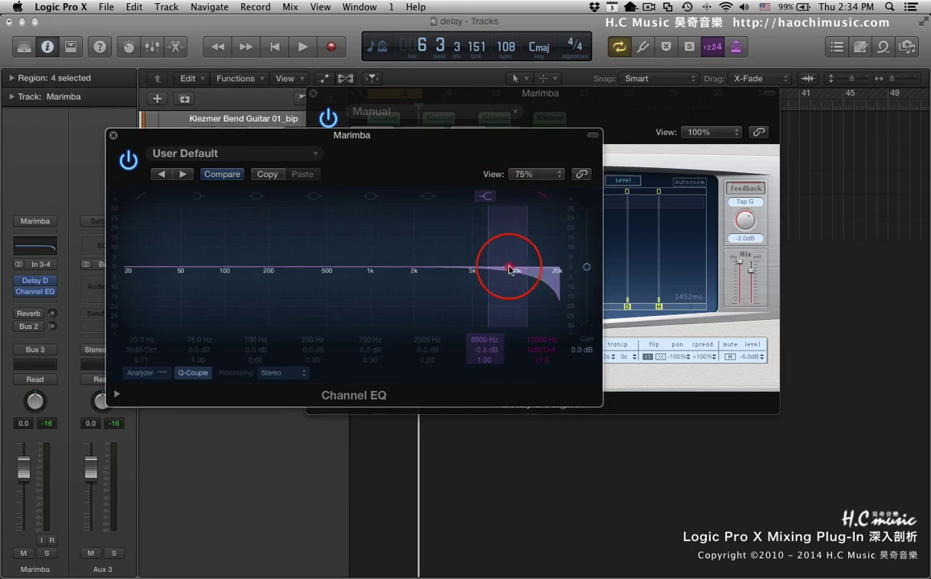
drag(499, 222, 473, 200)
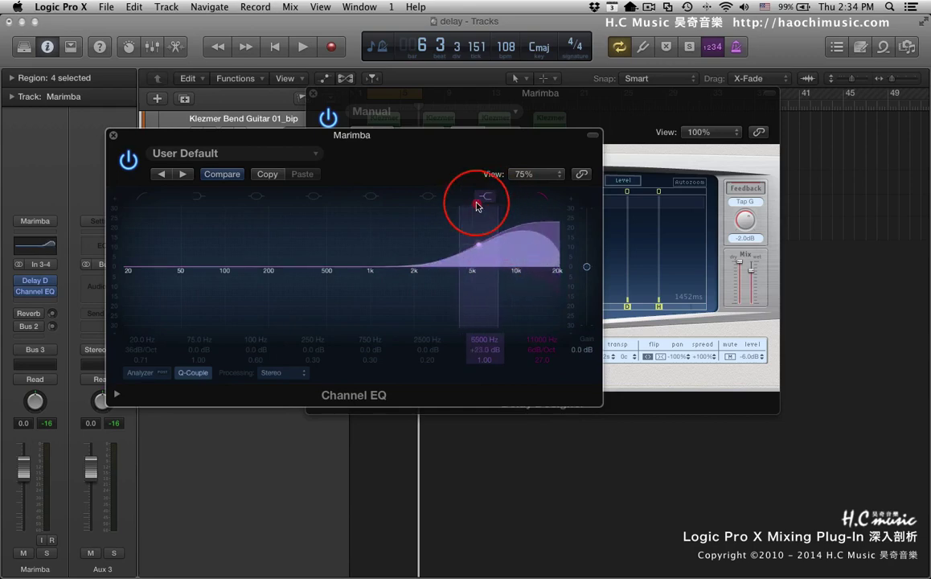
drag(524, 279, 453, 272)
click(453, 275)
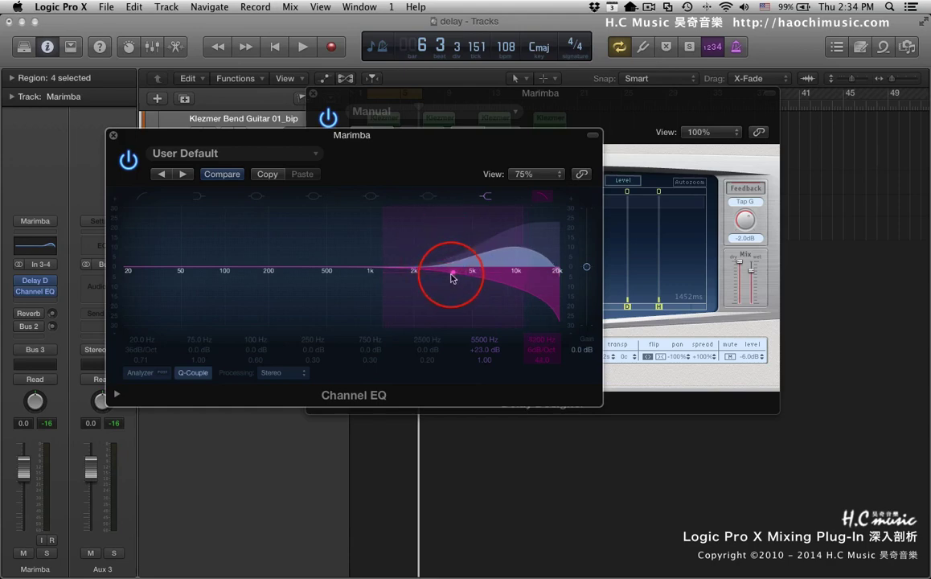
click(345, 316)
click(505, 202)
click(484, 202)
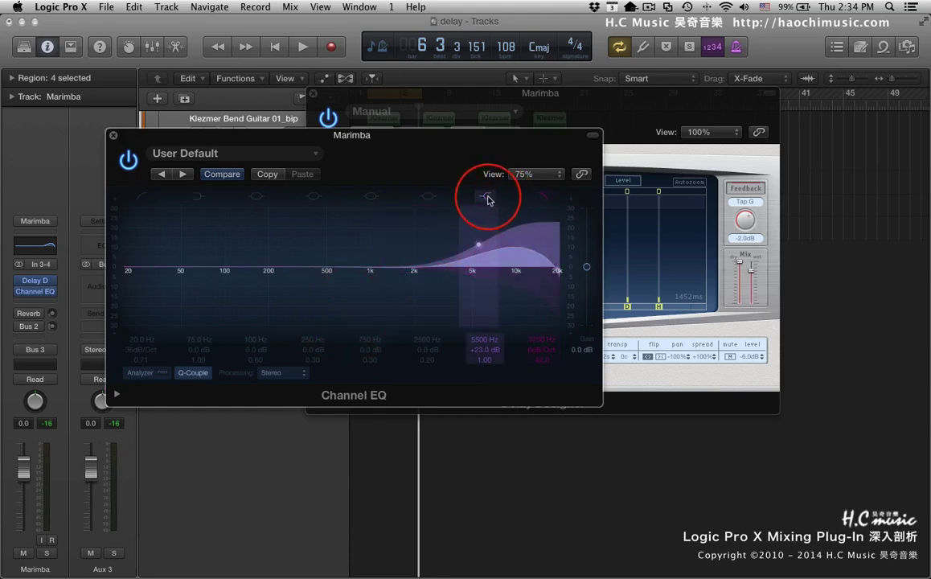
click(475, 247)
mouse_move(475, 248)
mouse_down()
mouse_move(520, 268)
mouse_move(436, 255)
mouse_move(405, 261)
mouse_move(472, 242)
mouse_up()
drag(563, 293, 452, 274)
Step: Close the Channel EQ window
click(98, 148)
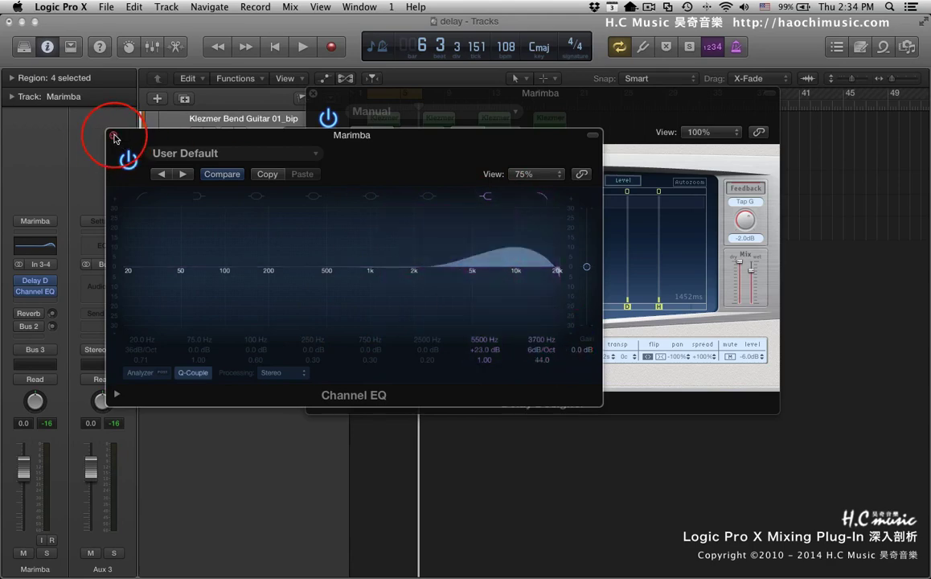
click(114, 137)
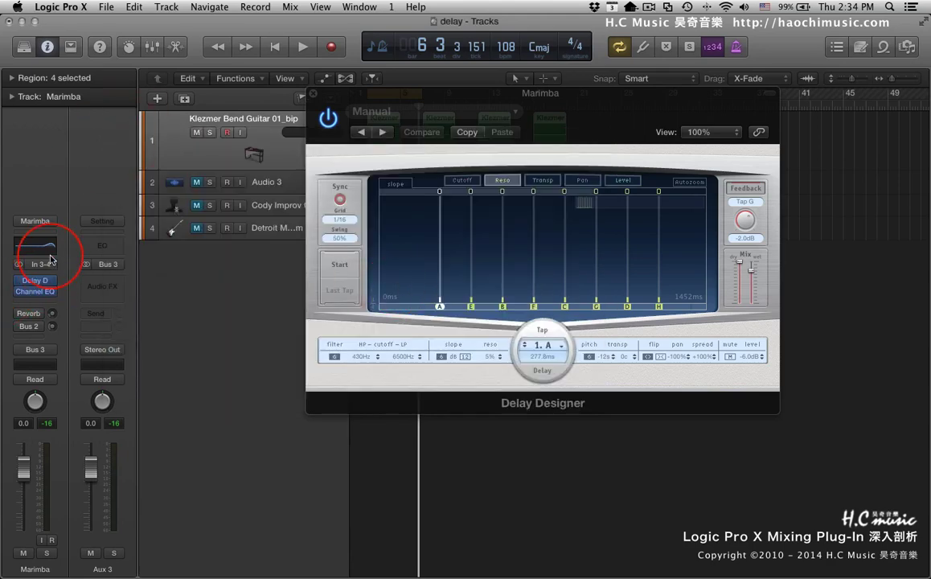
click(50, 248)
click(114, 136)
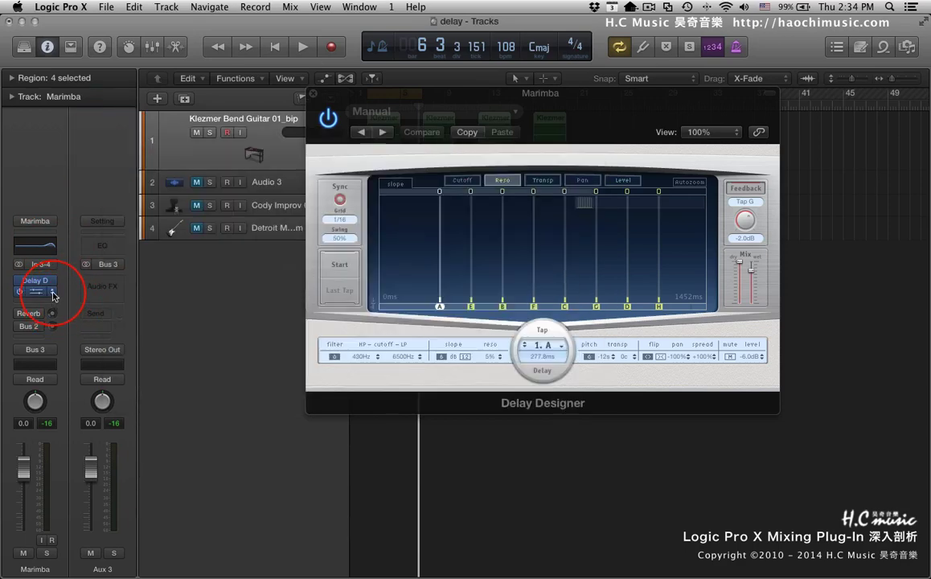
click(53, 296)
mouse_move(56, 302)
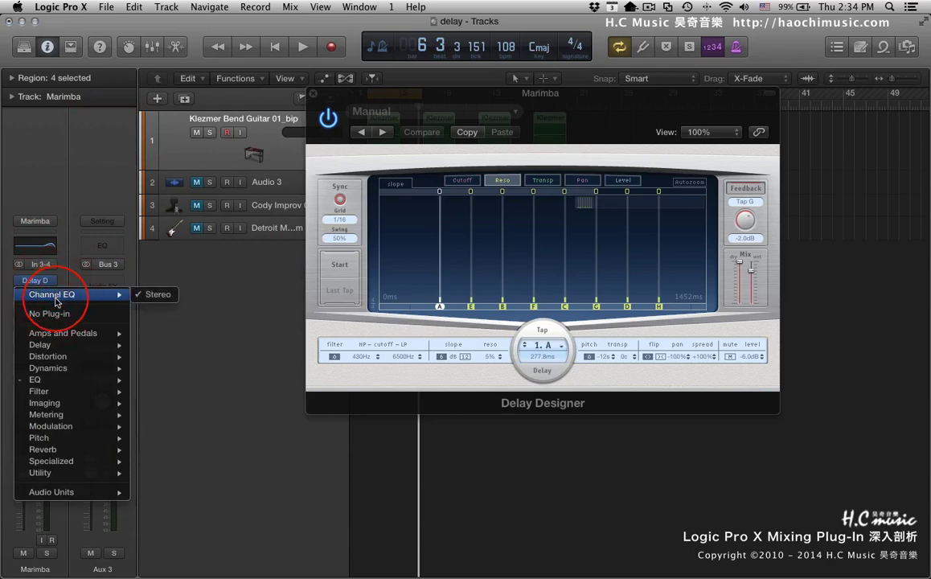
mouse_move(88, 407)
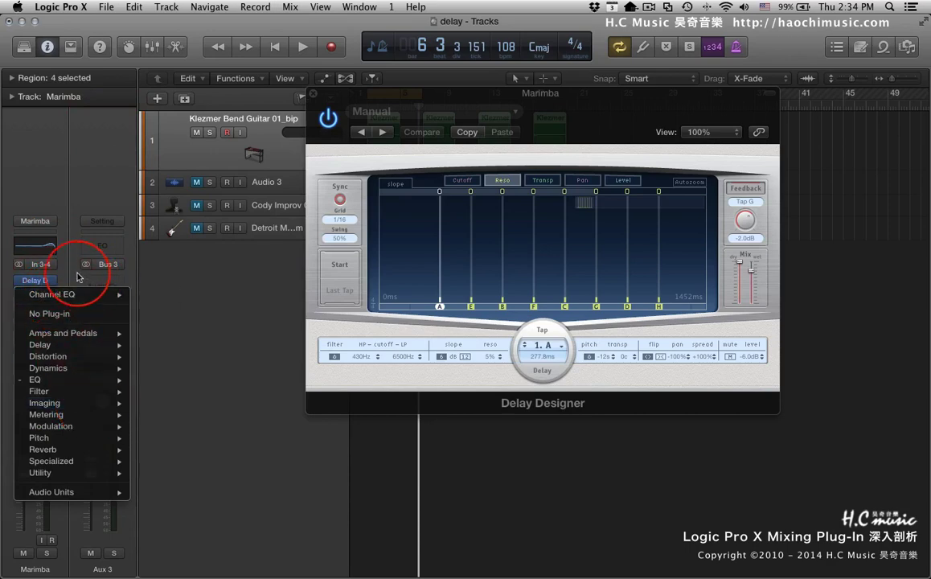
click(62, 293)
Step: Add an audio track and a single software instrument track routed to Output 1 + 2
double_click(213, 259)
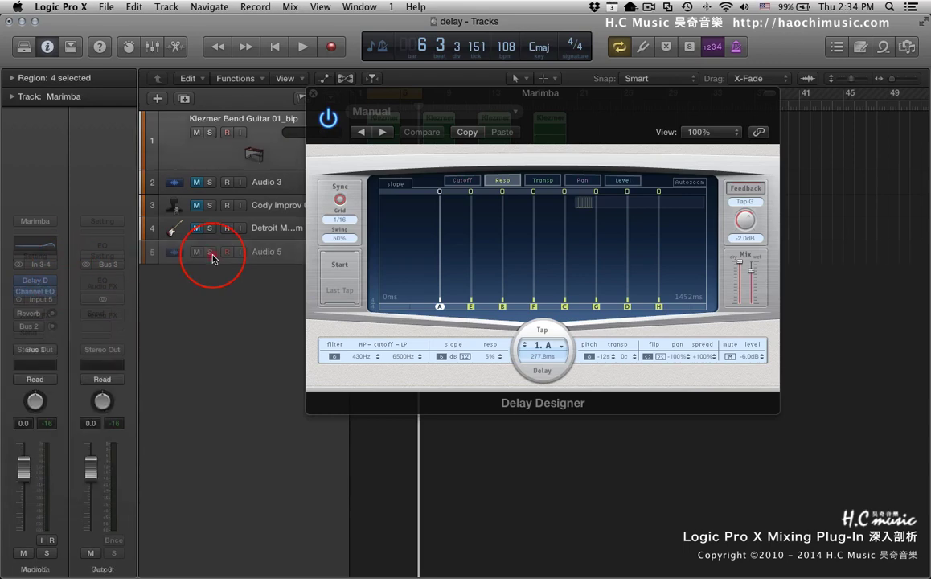
click(156, 97)
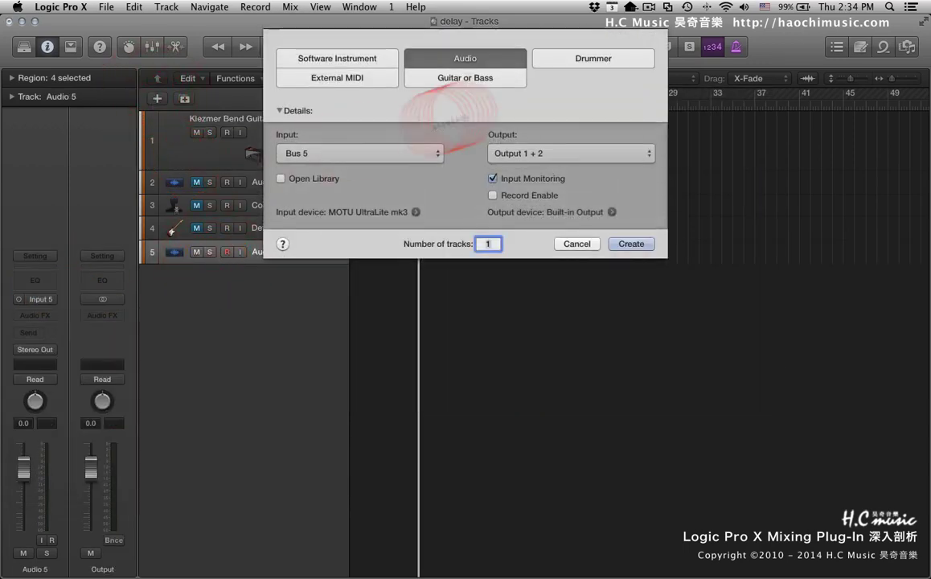
click(347, 61)
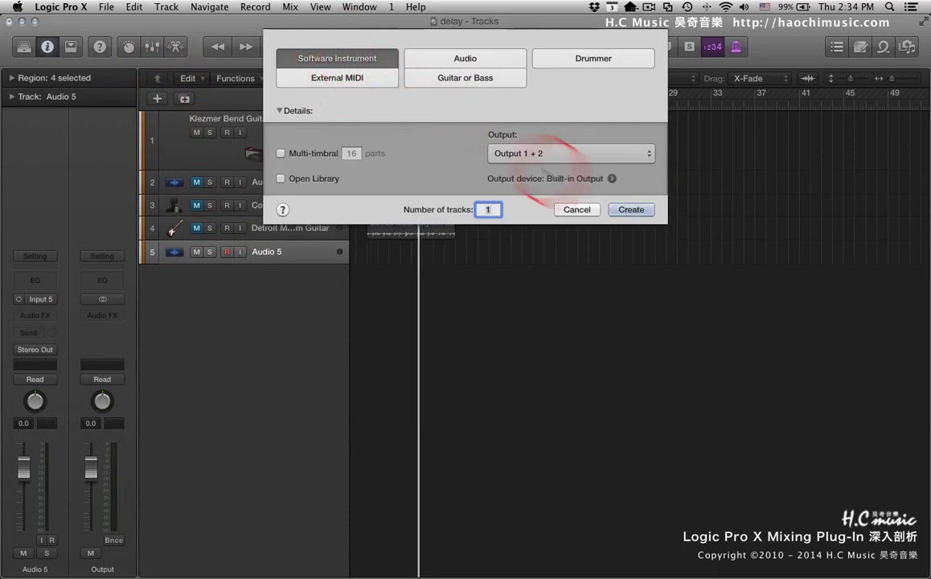
click(631, 227)
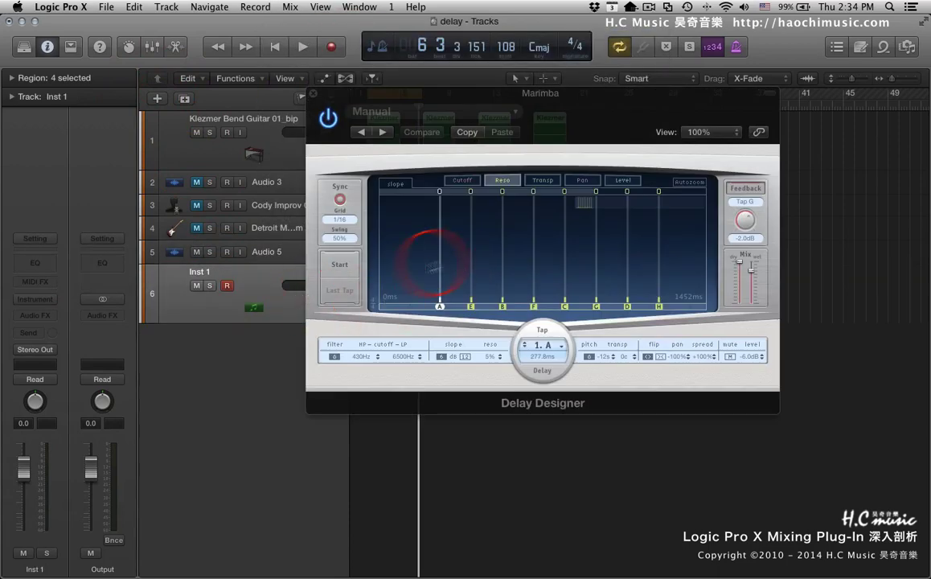
Step: Load Retro Synth as the instrument on the Inst 1 track
click(53, 303)
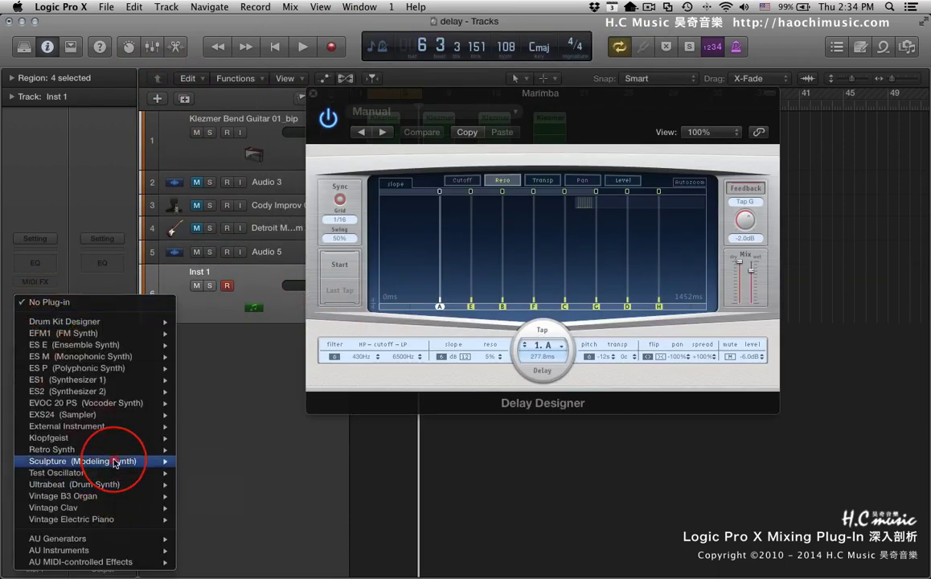
mouse_move(118, 449)
click(201, 450)
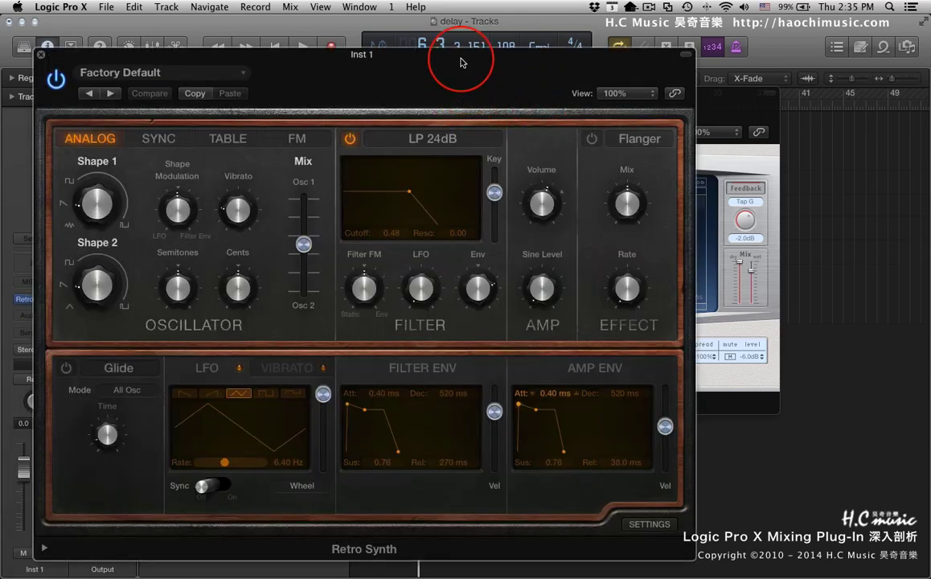
Step: Arrange the Retro Synth and Delay Designer windows so their filter settings can be compared
drag(463, 56, 509, 61)
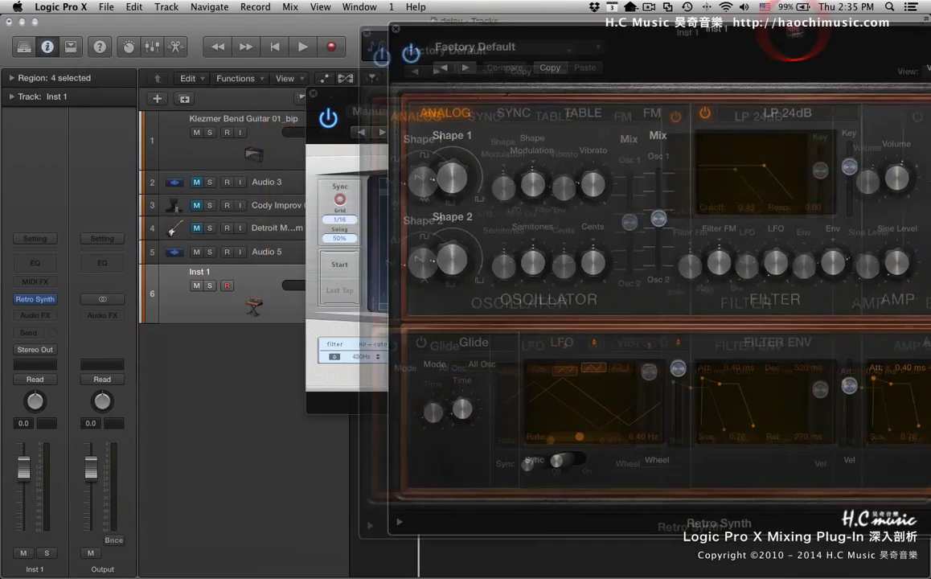
click(386, 103)
drag(426, 97, 189, 114)
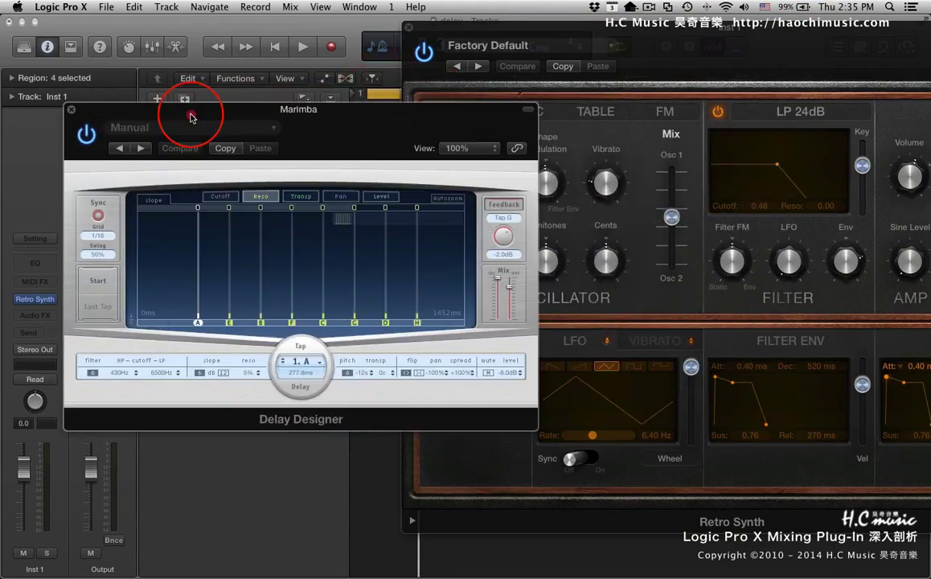
mouse_move(127, 365)
mouse_down()
mouse_move(166, 369)
mouse_move(131, 370)
mouse_move(144, 367)
mouse_up()
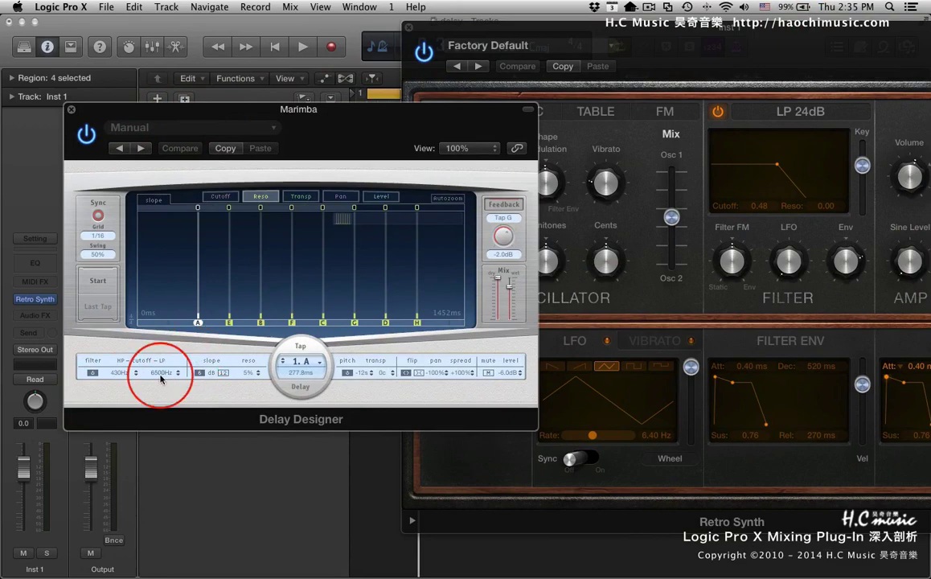
drag(744, 36, 559, 32)
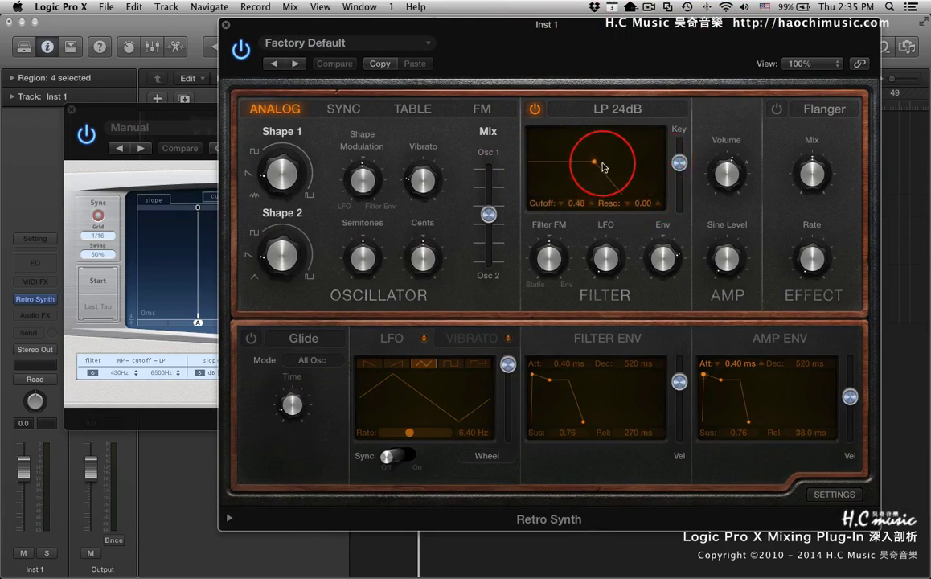
Step: Set Retro Synth's LP 24dB filter to a cutoff of 0.53 and a resonance of 1.00
mouse_move(595, 165)
mouse_down()
mouse_move(626, 166)
mouse_move(592, 166)
mouse_up()
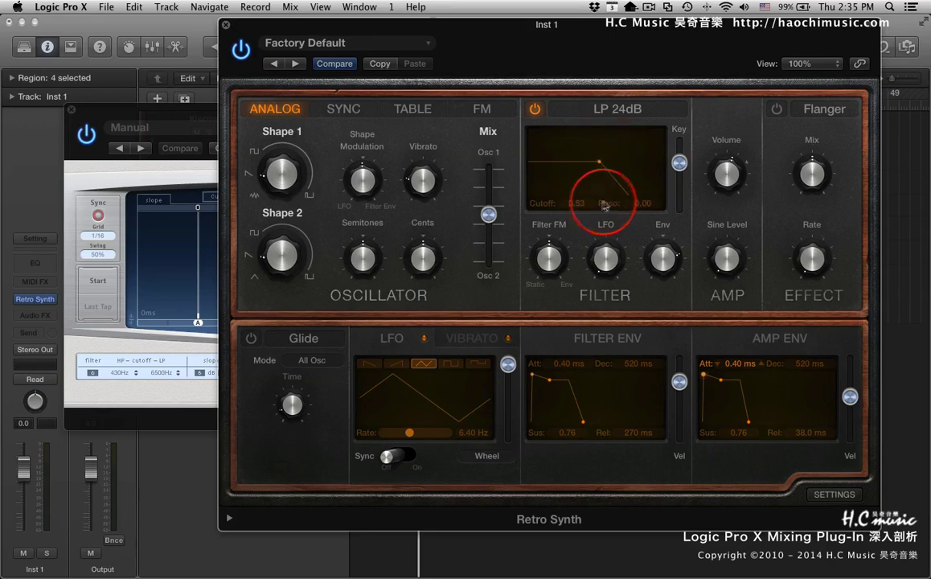
click(186, 378)
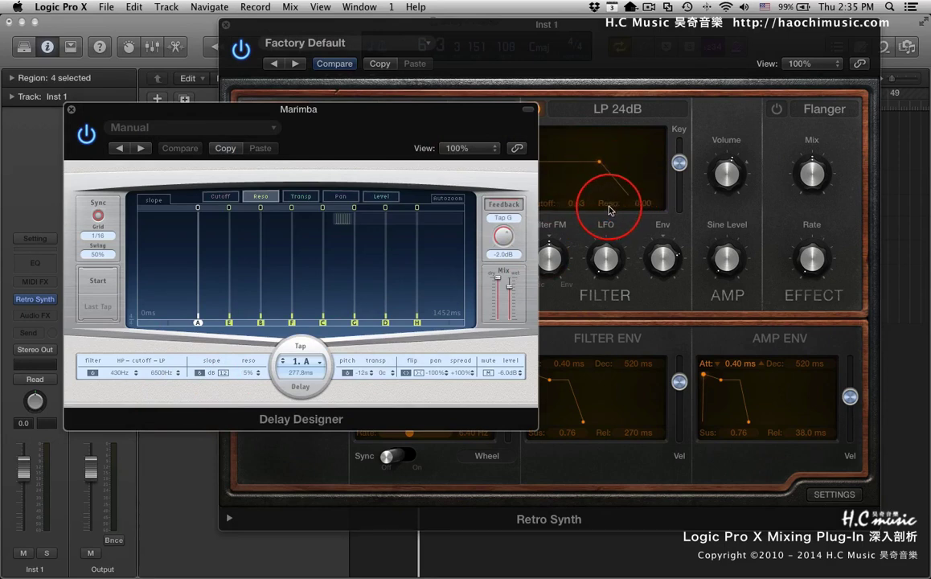
click(599, 166)
drag(599, 166, 599, 138)
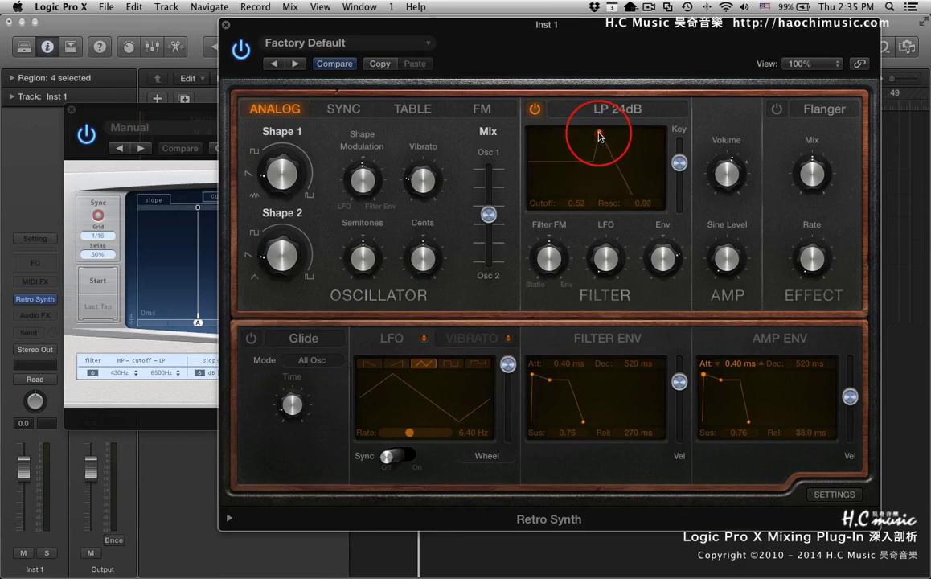
mouse_move(599, 137)
mouse_down()
mouse_move(600, 153)
mouse_move(599, 131)
mouse_up()
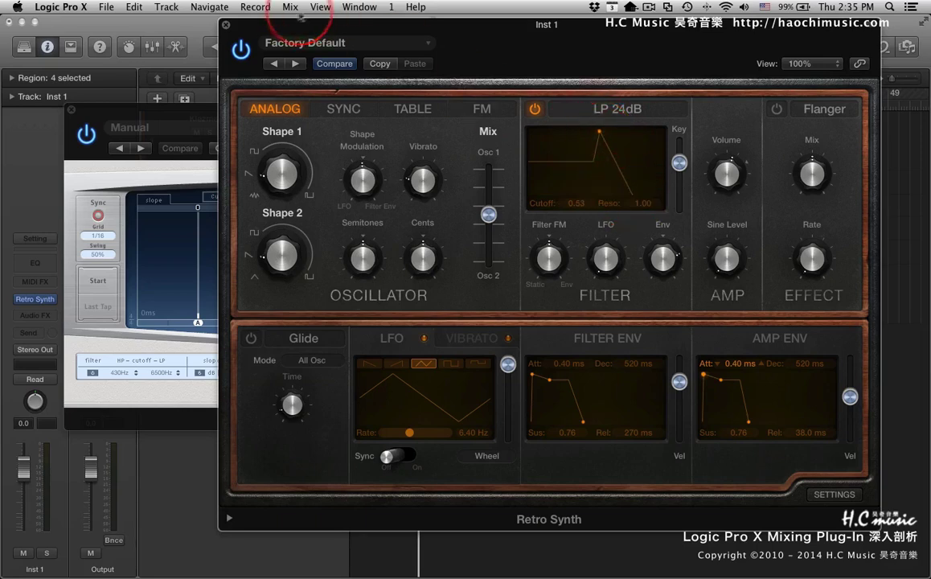
Step: Close Retro Synth, reposition Delay Designer clear of the track controls, and solo the Klezmer Bend Guitar 01_bip track
click(226, 25)
drag(302, 123, 630, 197)
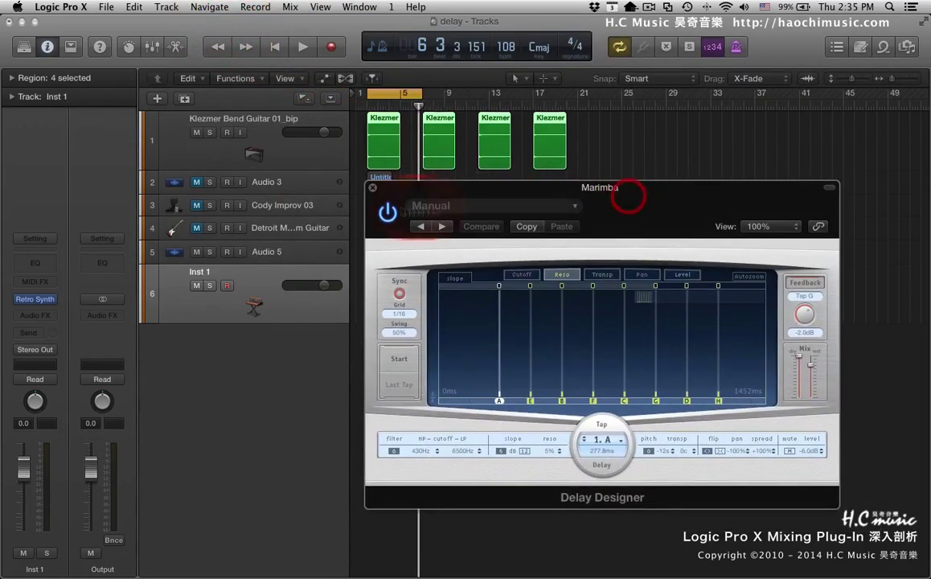
click(291, 156)
click(210, 133)
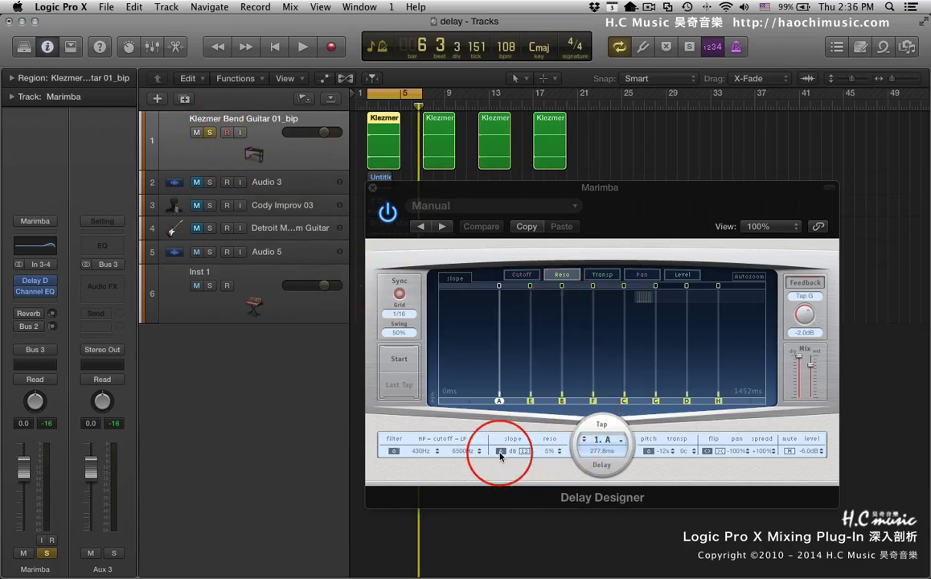
Step: Draw uneven resonance levels across all eight delay taps, with tap 2 E about 68% and tap 5 C about 26%, and audition them
drag(499, 394, 499, 354)
drag(531, 391, 536, 330)
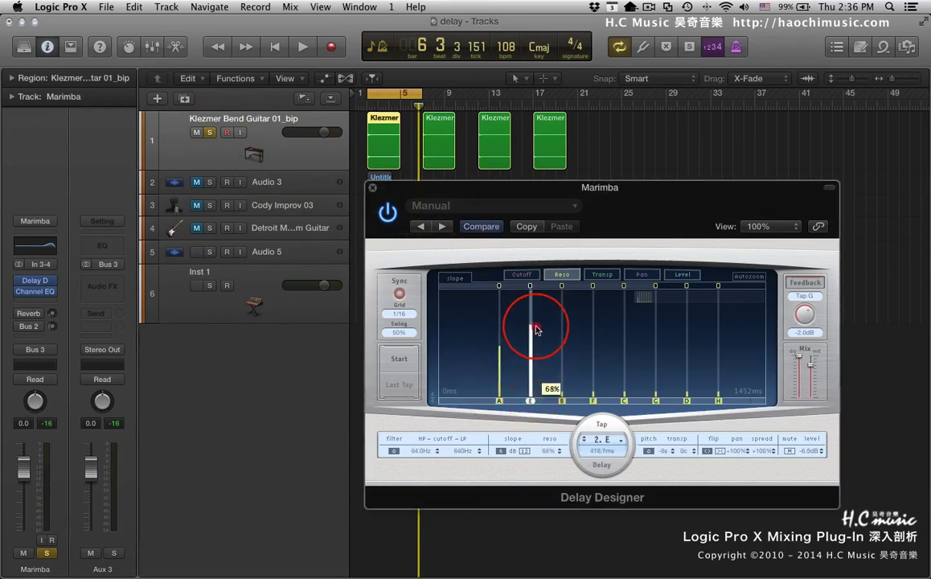
drag(562, 394, 594, 325)
mouse_move(624, 395)
mouse_down()
mouse_move(625, 342)
mouse_move(657, 368)
mouse_move(700, 305)
mouse_move(731, 319)
mouse_up()
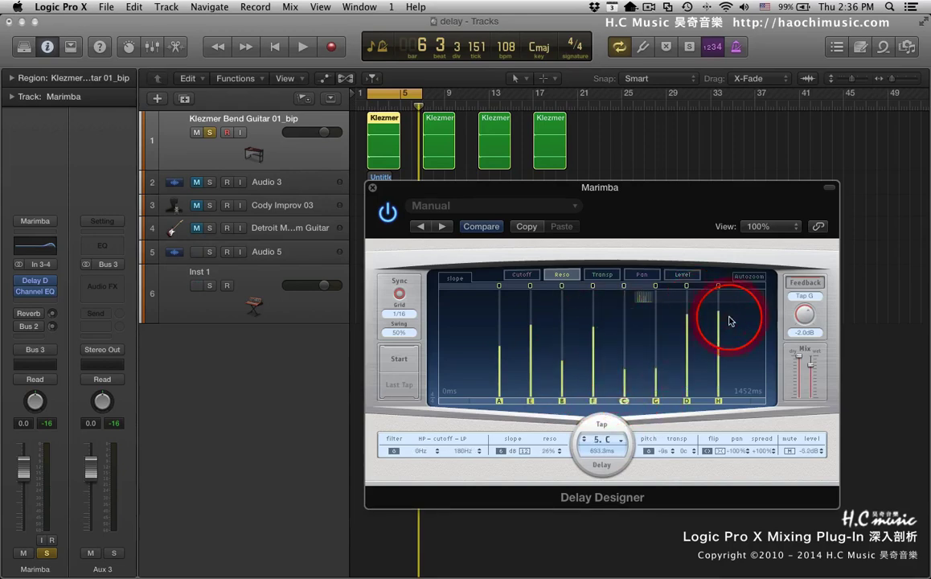
key(space)
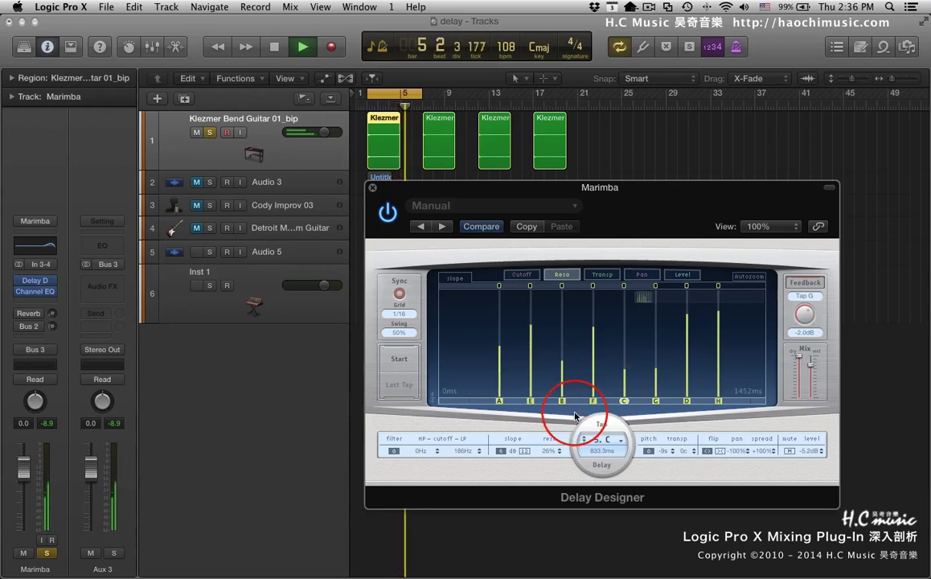
key(space)
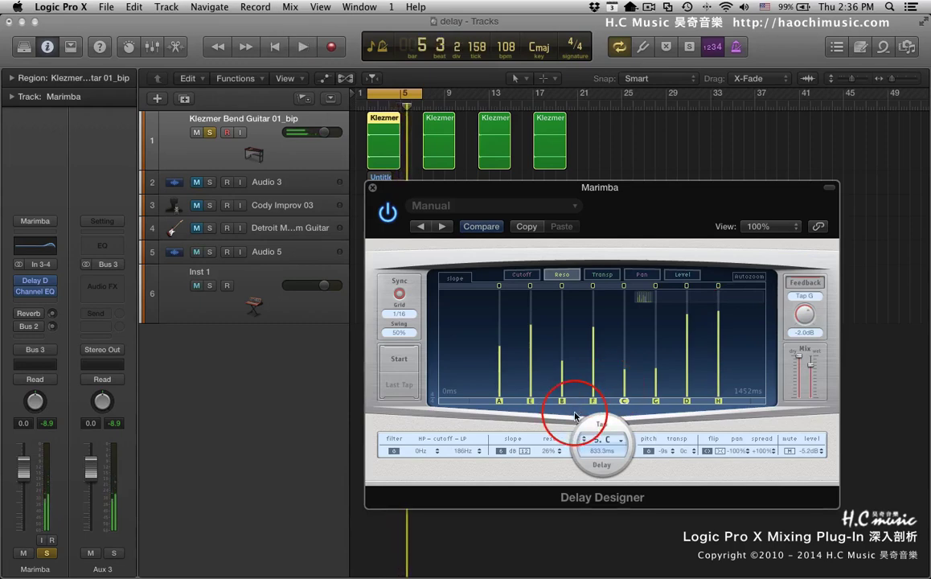
Step: Set tap C's filter slope to 12 dB and audition the delay
click(524, 452)
key(space)
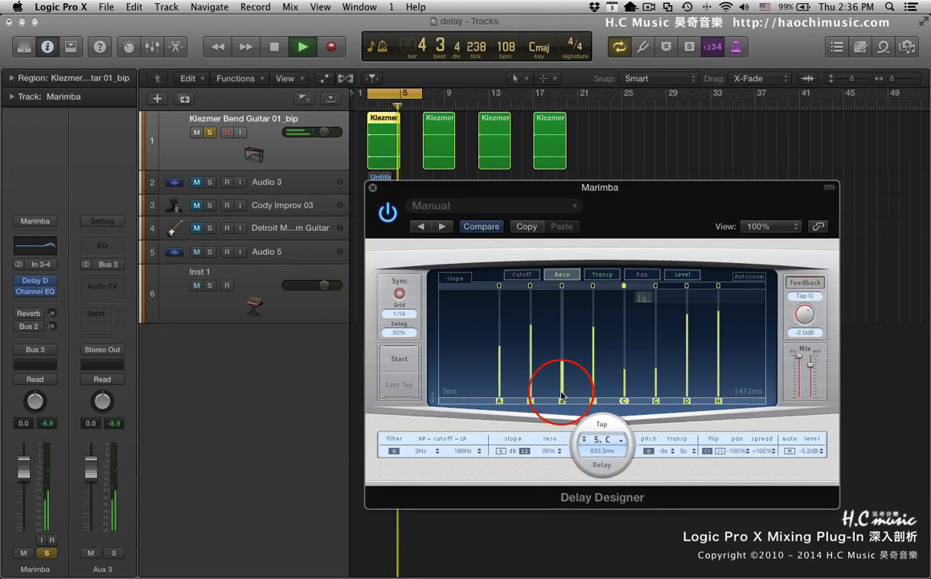
drag(562, 394, 562, 523)
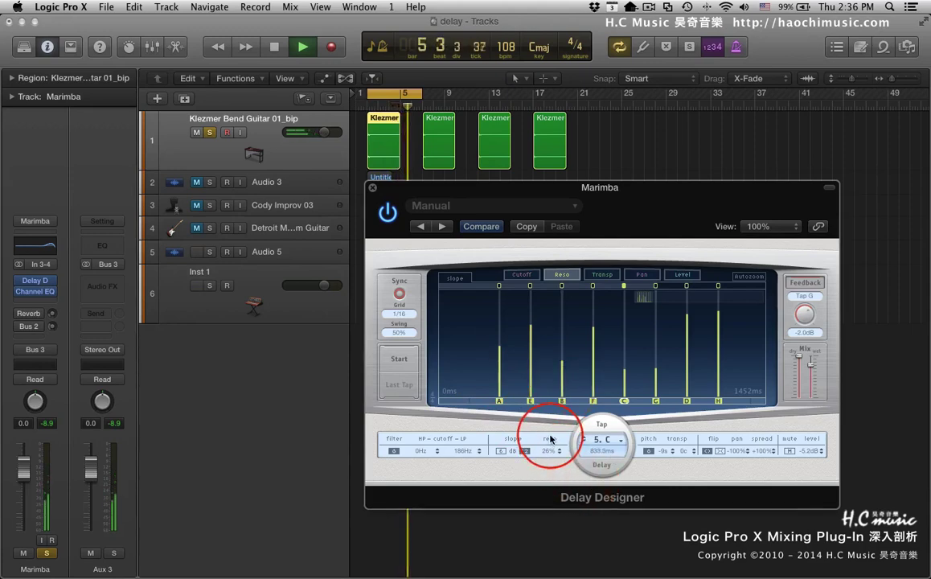
key(space)
Step: Redraw the tap resonances as a descending line from about 80% at tap A through 55% at tap C, and play the result
drag(437, 258, 688, 360)
key(space)
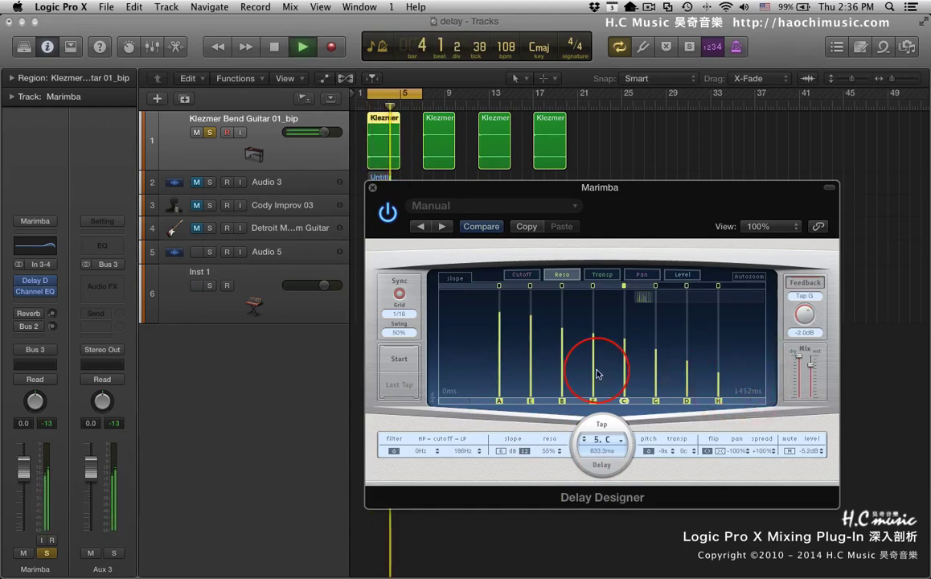
drag(597, 373, 591, 363)
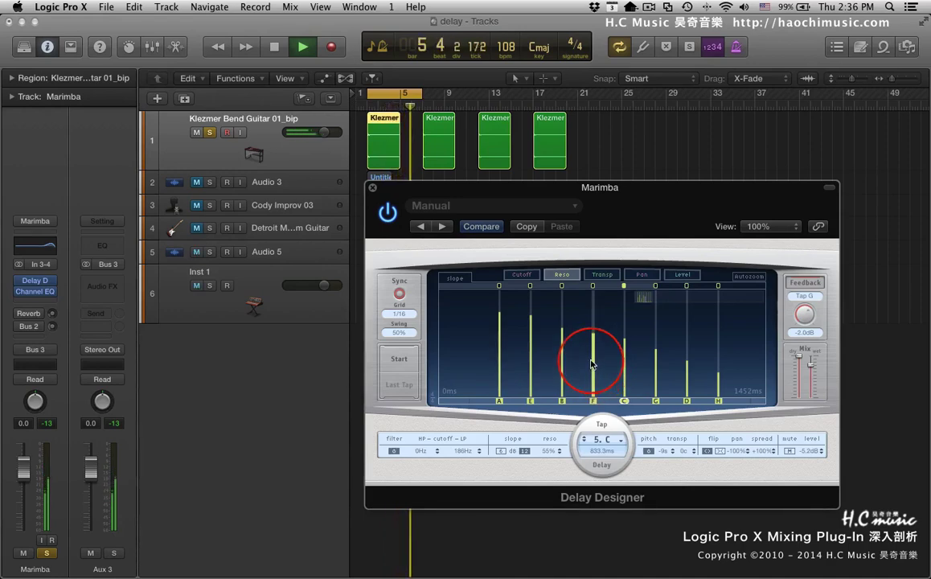
drag(586, 372, 586, 394)
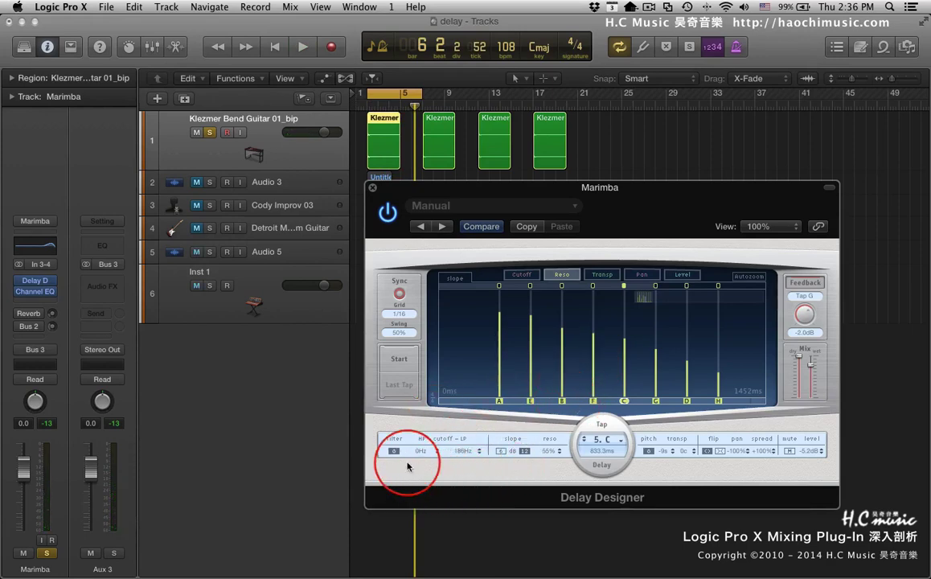
Step: Show the taps' filter cutoffs and shift tap A's range to 230 Hz high-pass and 3450 Hz low-pass
click(524, 276)
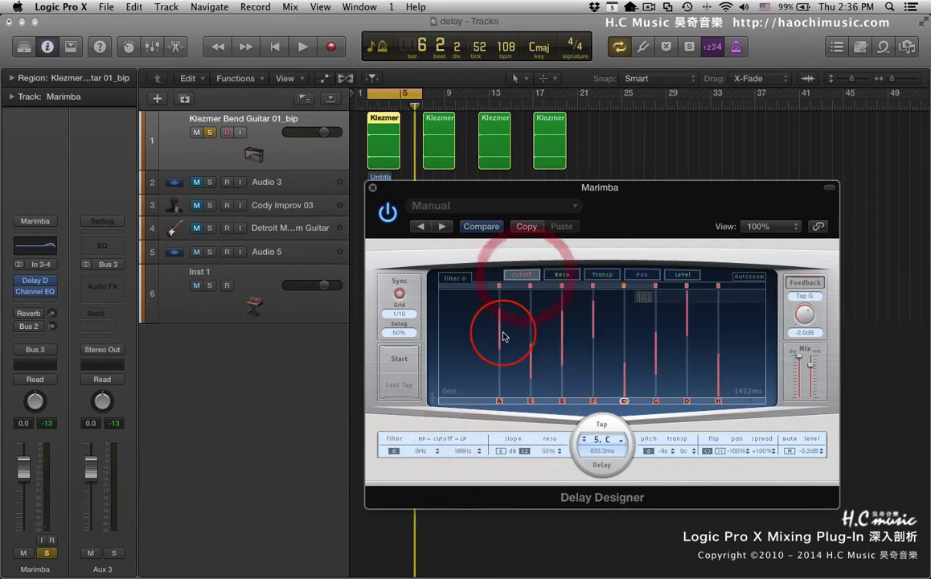
drag(499, 353, 498, 316)
click(499, 398)
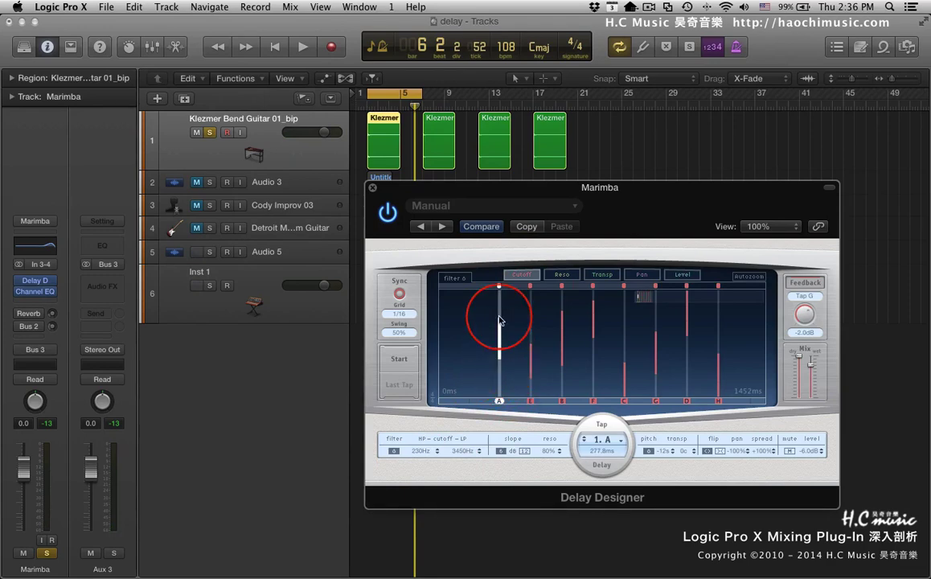
Step: Enable the Channel EQ's 250 Hz band, move it to 106 Hz with an 18.5 dB boost, and close the EQ
click(36, 249)
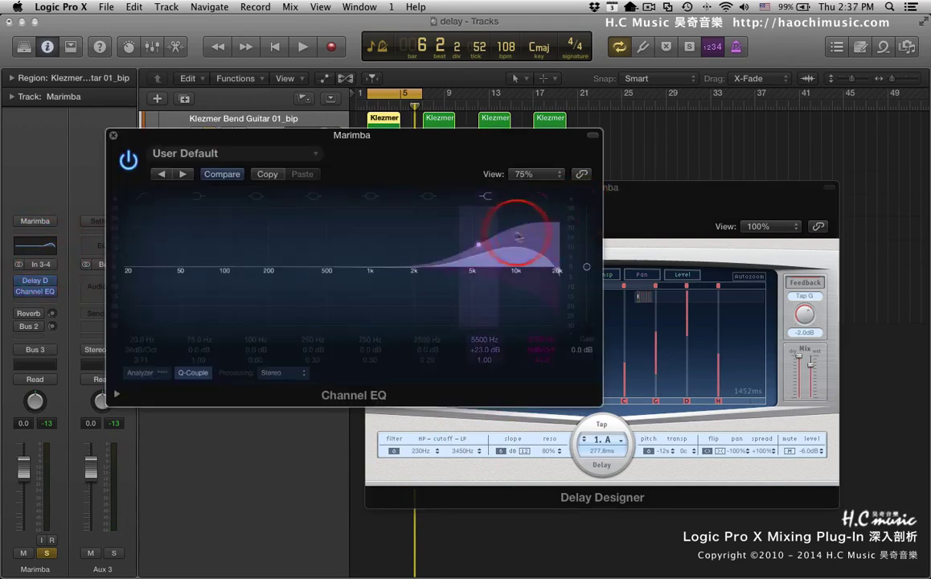
click(318, 198)
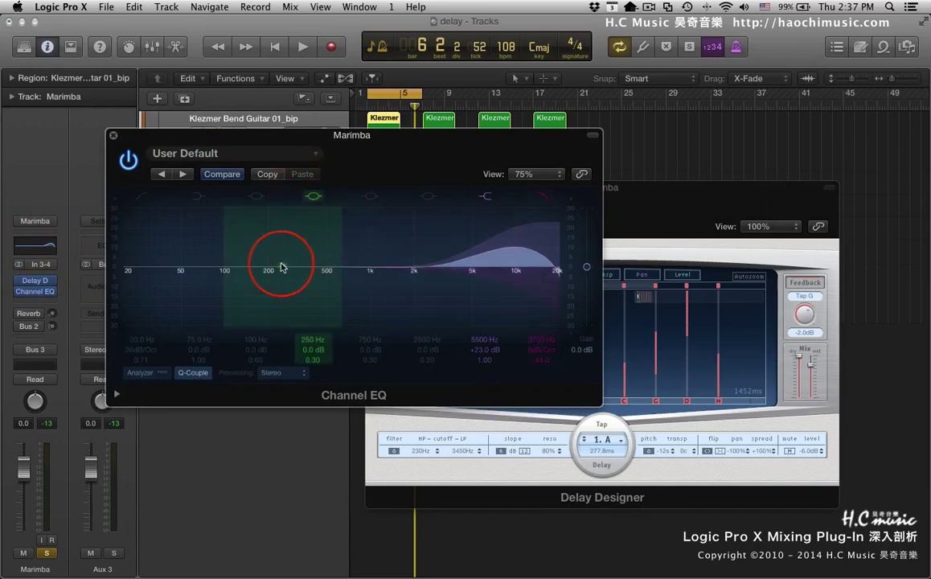
drag(280, 263, 282, 211)
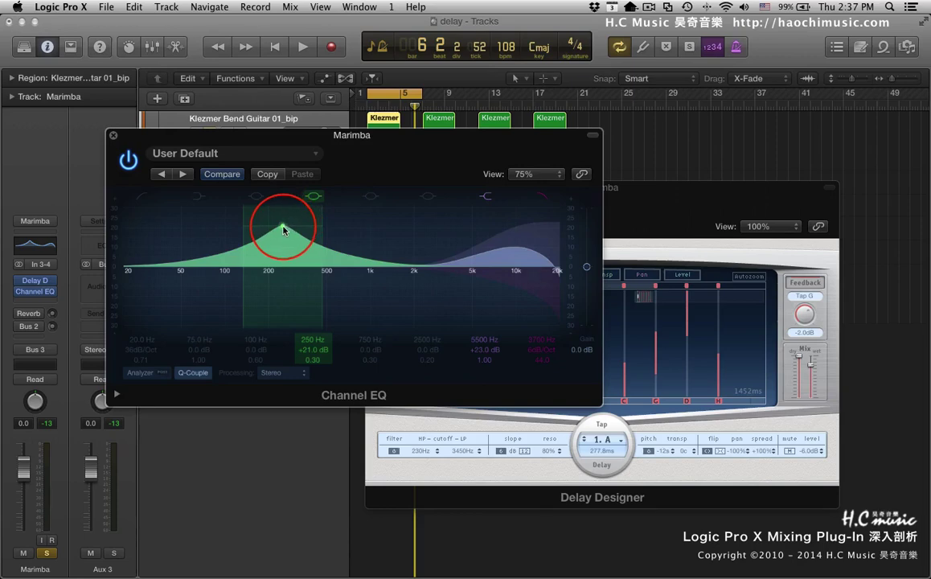
drag(283, 230, 225, 236)
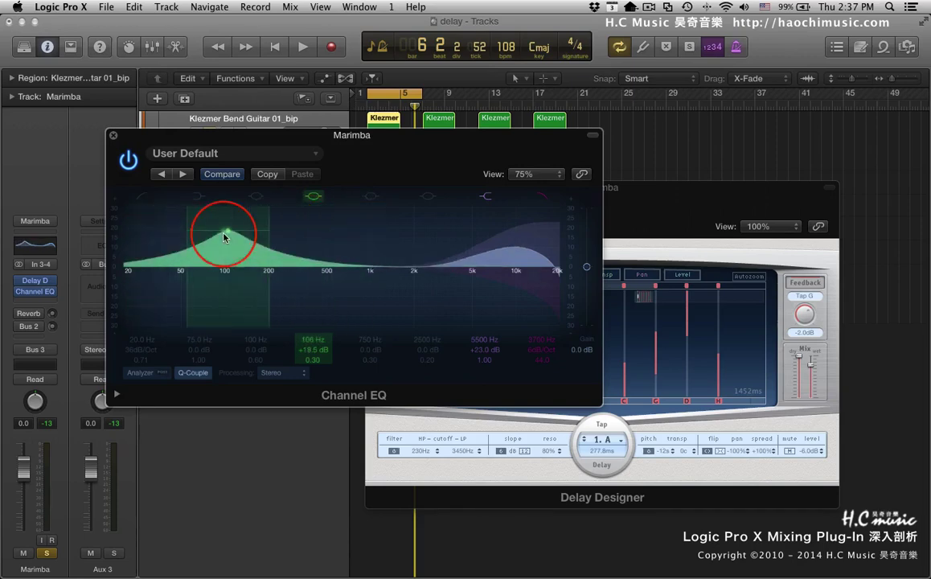
click(114, 135)
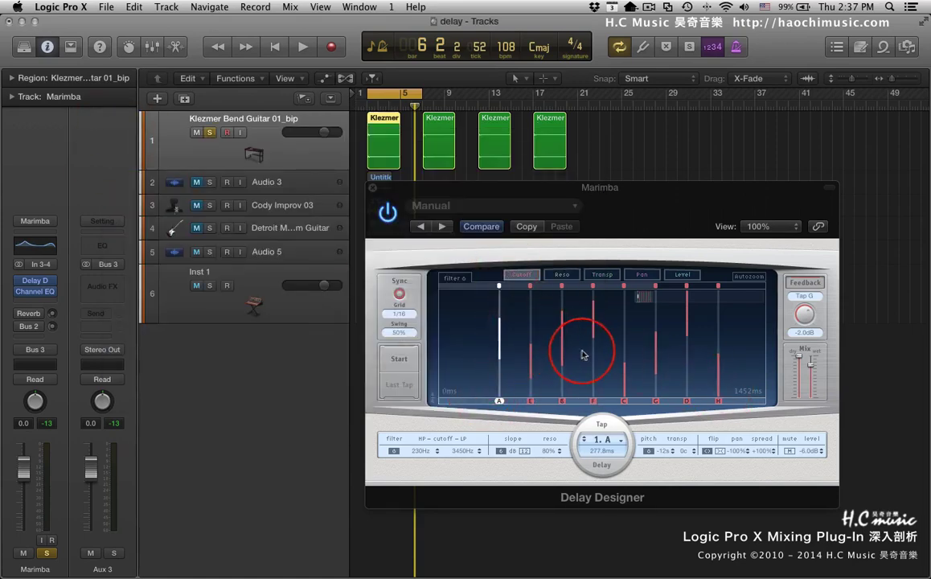
Step: Return Delay Designer to the tap resonance display and move its window up over the arrangement
click(562, 274)
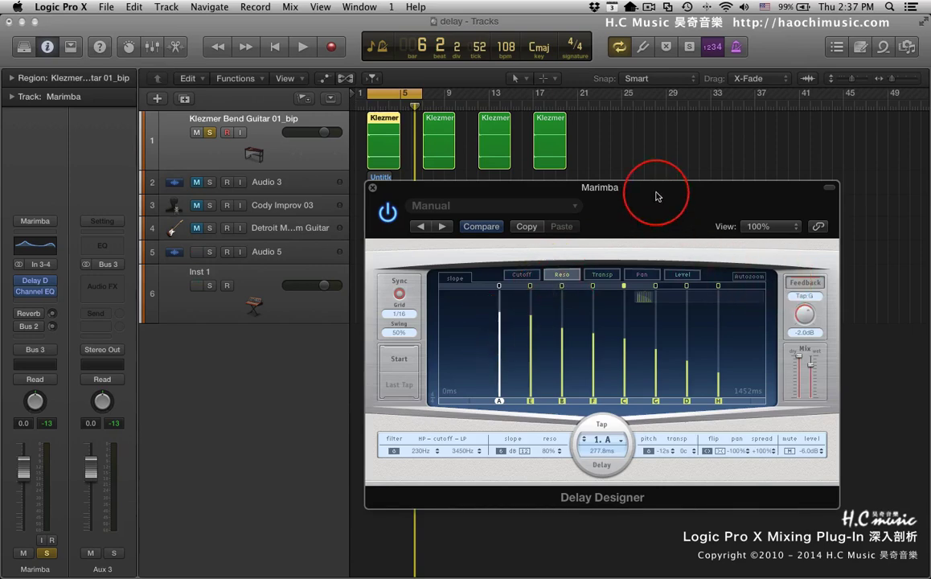
drag(653, 188, 599, 123)
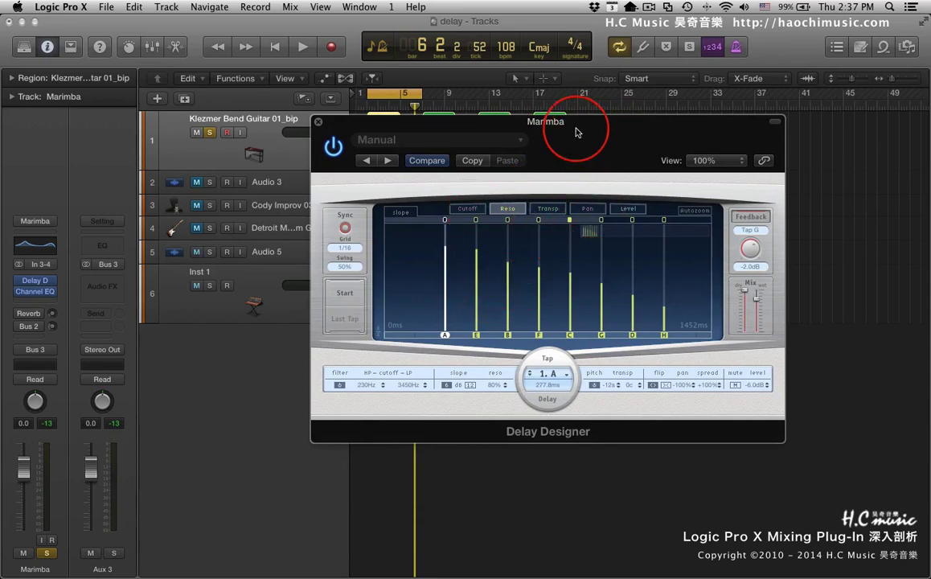
drag(576, 132, 555, 127)
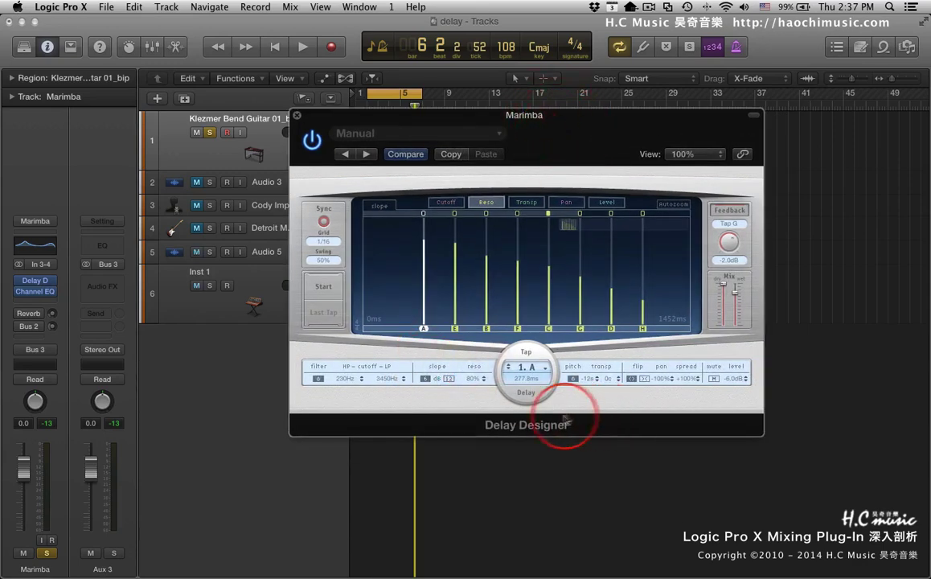